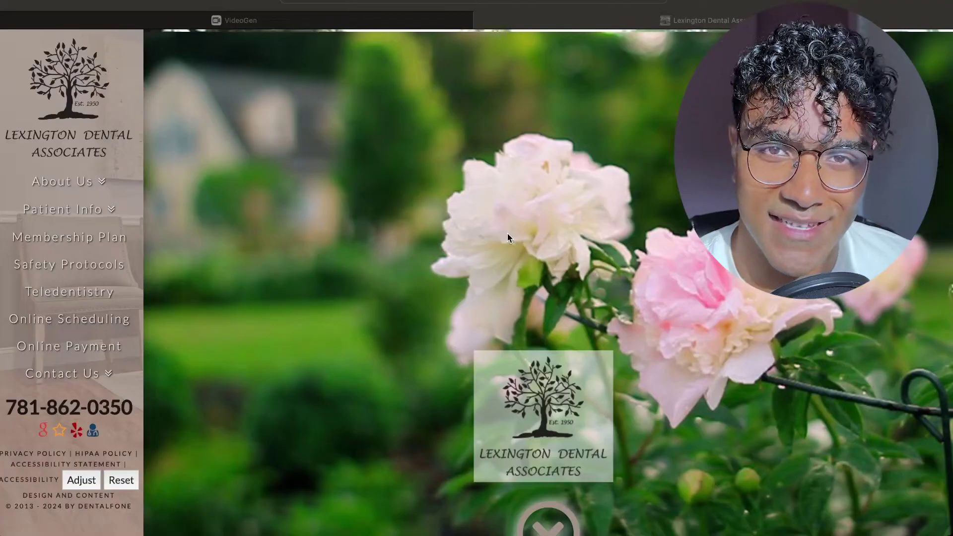
Switch to the VideoGen dashboard and start a new AI-generated video with Generate a video
click(507, 234)
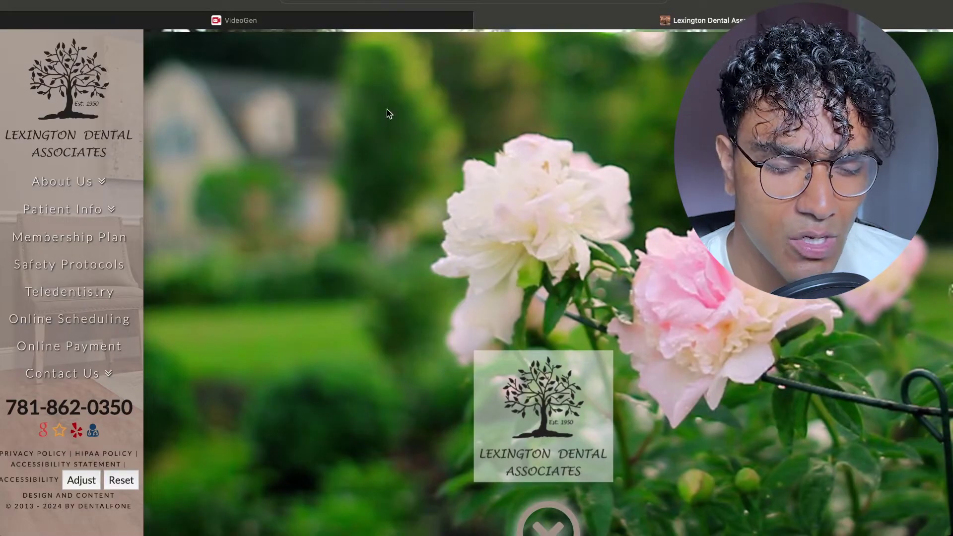
click(224, 25)
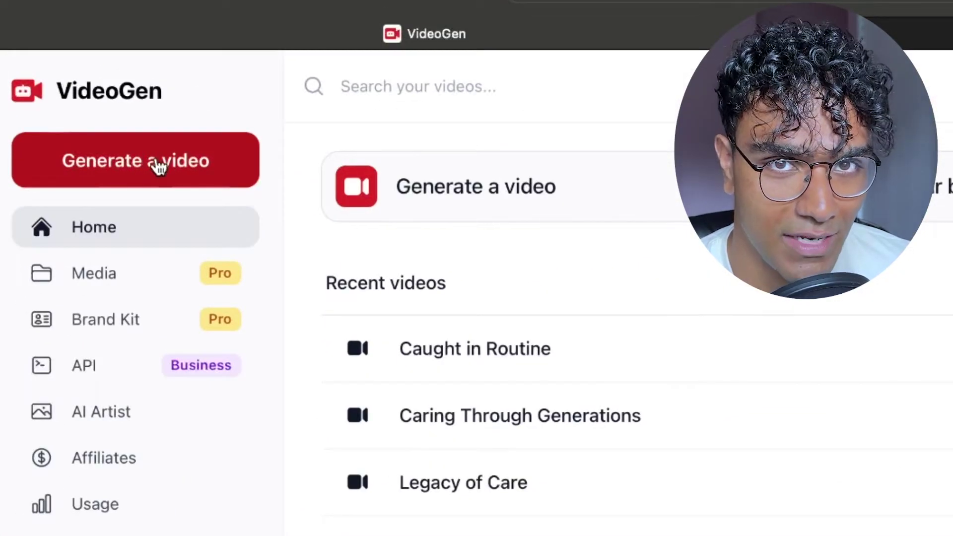
click(158, 167)
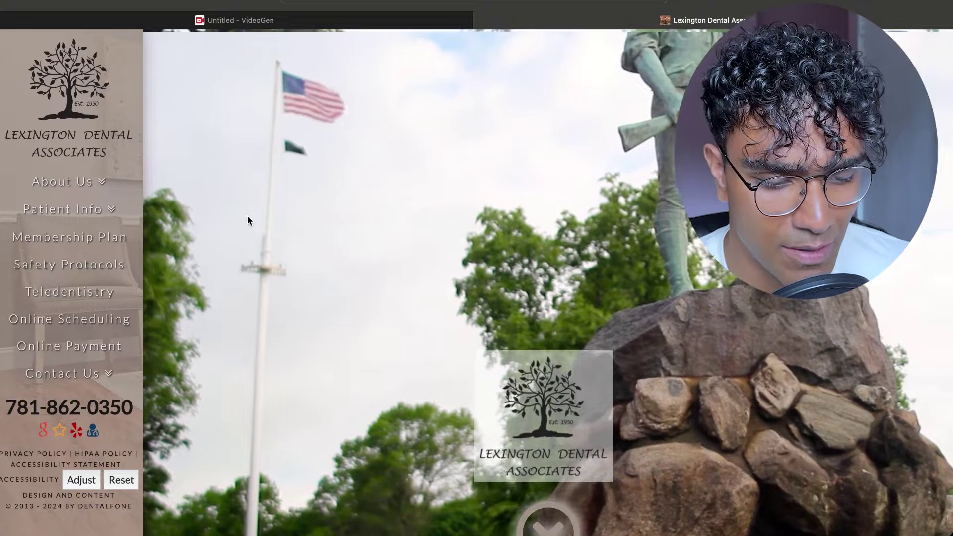
Go to About Us > Our Story and select the whole Our History text, heading through 'community since 1950.'
mouse_move(99, 181)
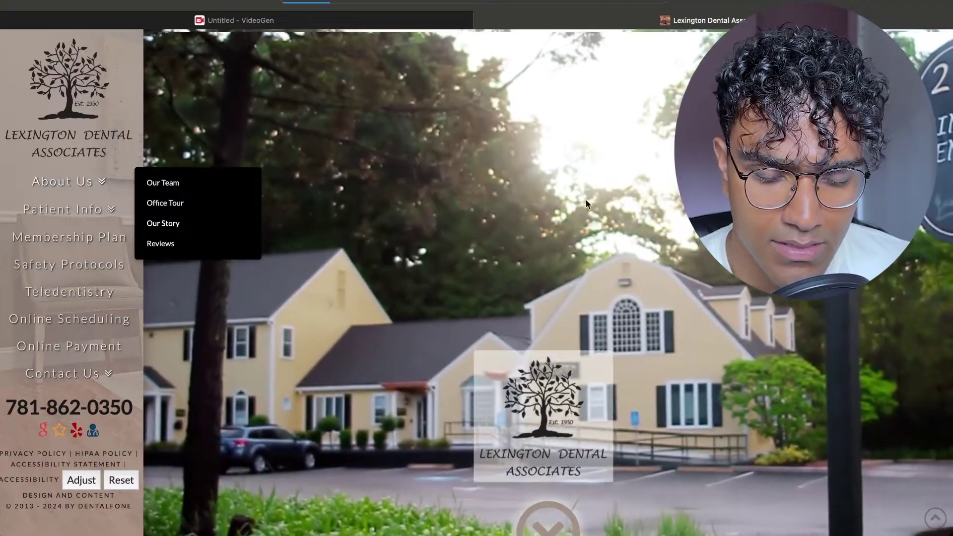
scroll(537, 208, down, 15)
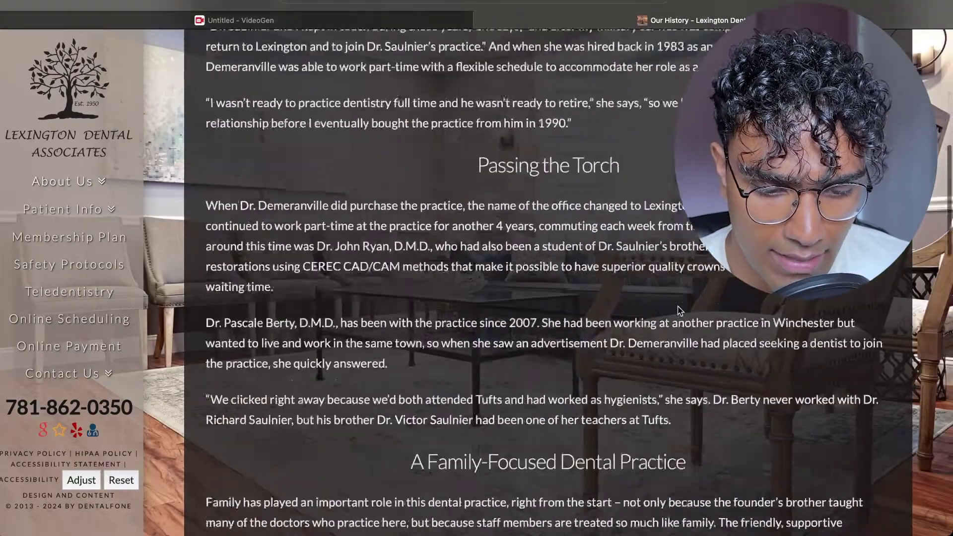
scroll(680, 311, down, 15)
scroll(680, 311, up, 13)
scroll(680, 312, up, 10)
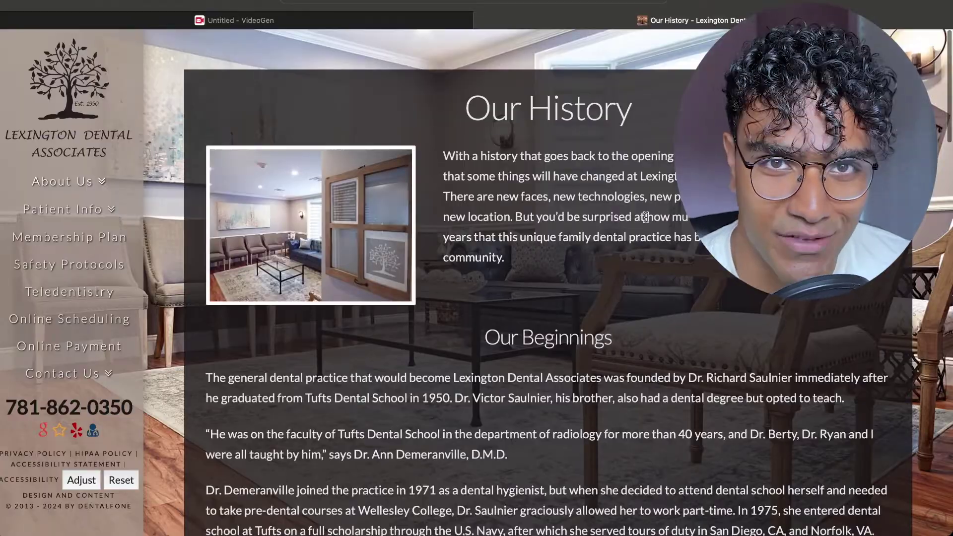
drag(469, 102, 438, 450)
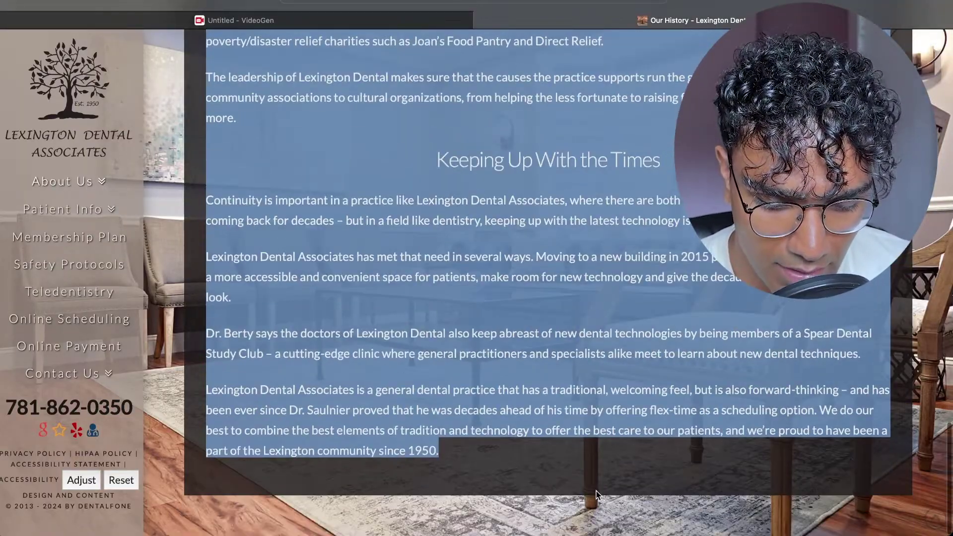
scroll(595, 493, up, 15)
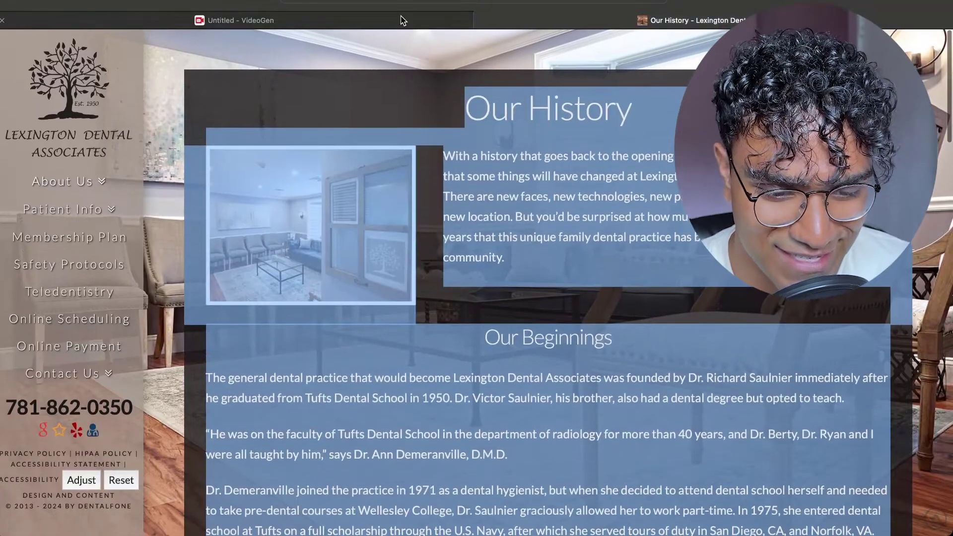
click(402, 20)
Paste the Our History story into the script box and type a 'Make a video' request line above it
key(ctrl+v)
scroll(423, 240, up, 10)
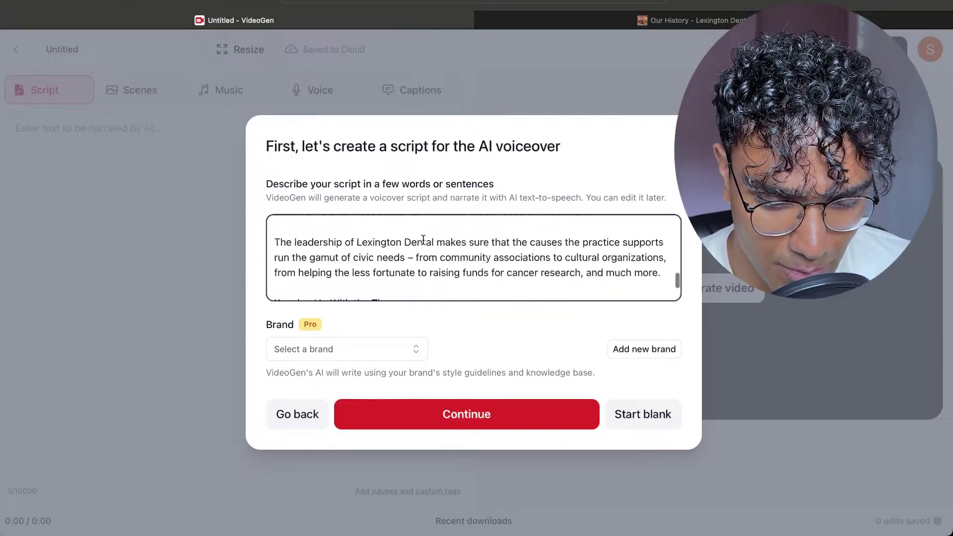
scroll(424, 240, up, 5)
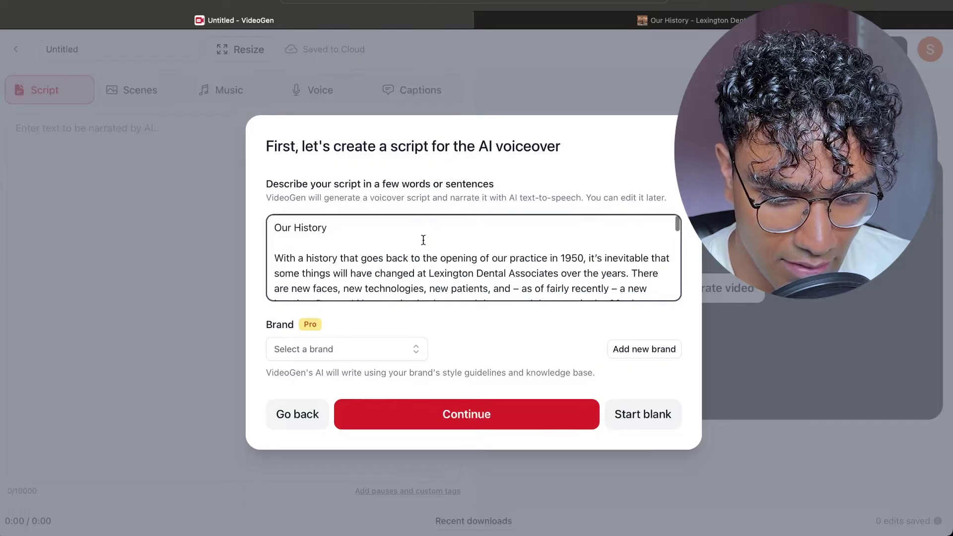
click(274, 228)
key(Return)
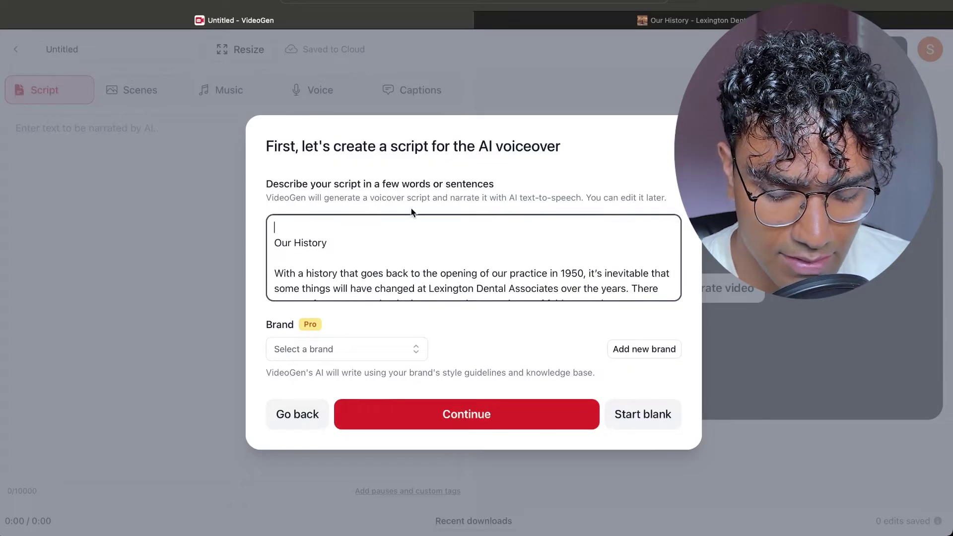
text(Make a video about a dentist's office called Lexington Dental Associates, use the story)
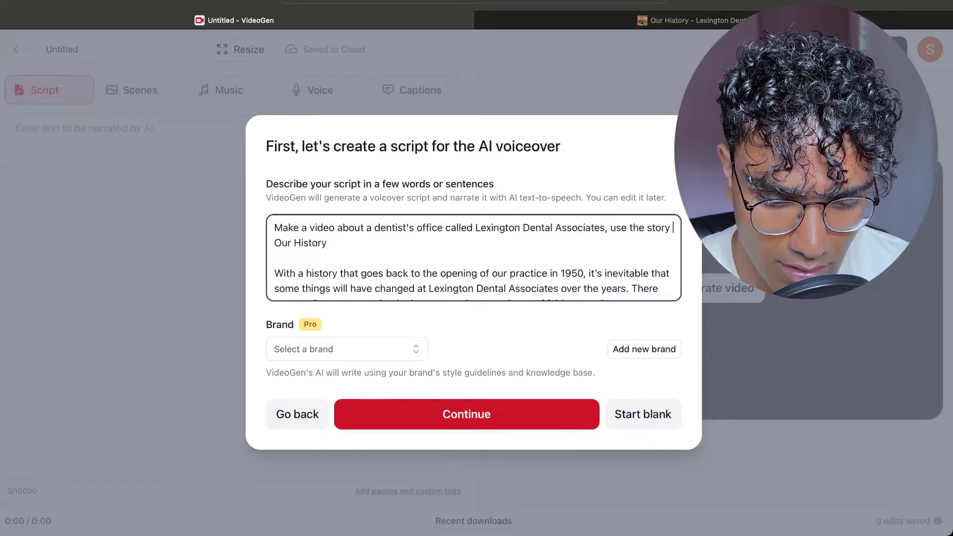
text(here for the video")
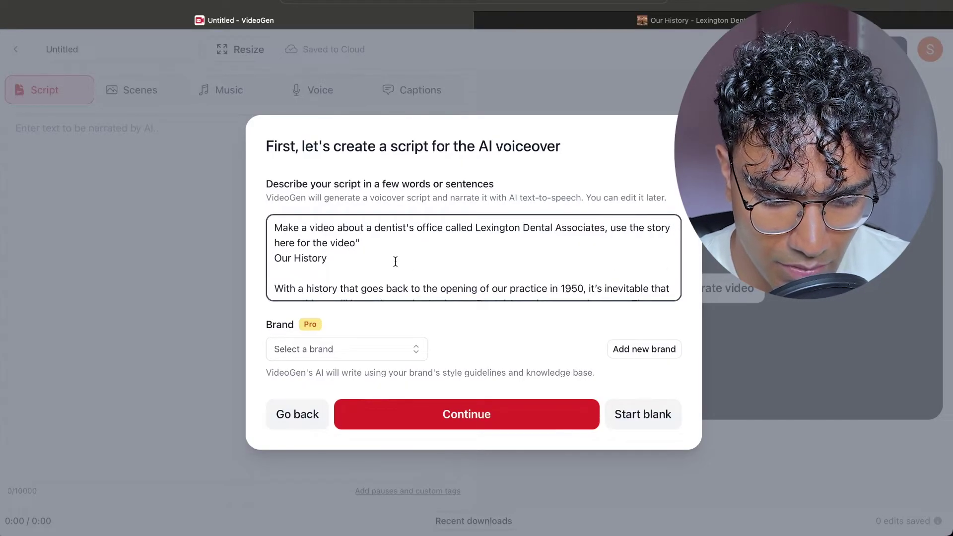
scroll(395, 261, down, 15)
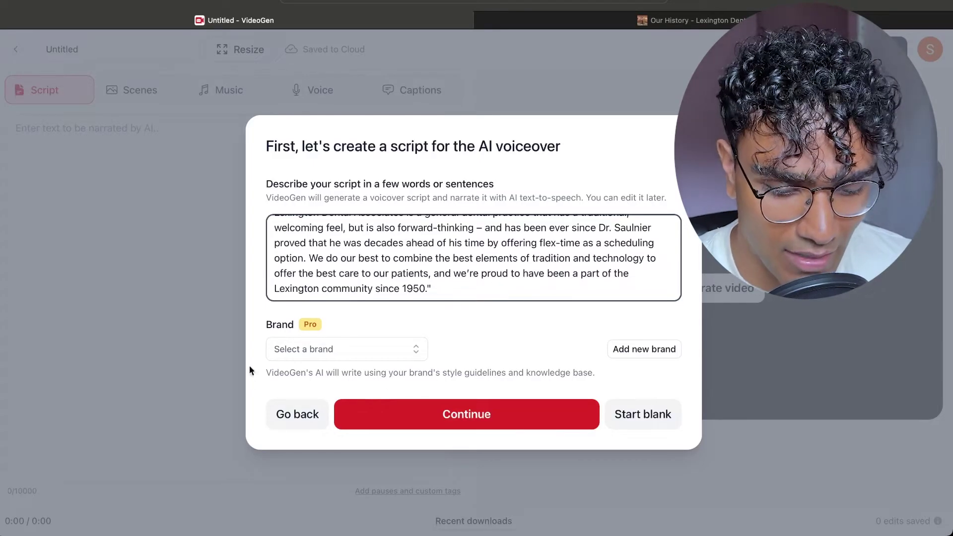
drag(398, 372, 479, 375)
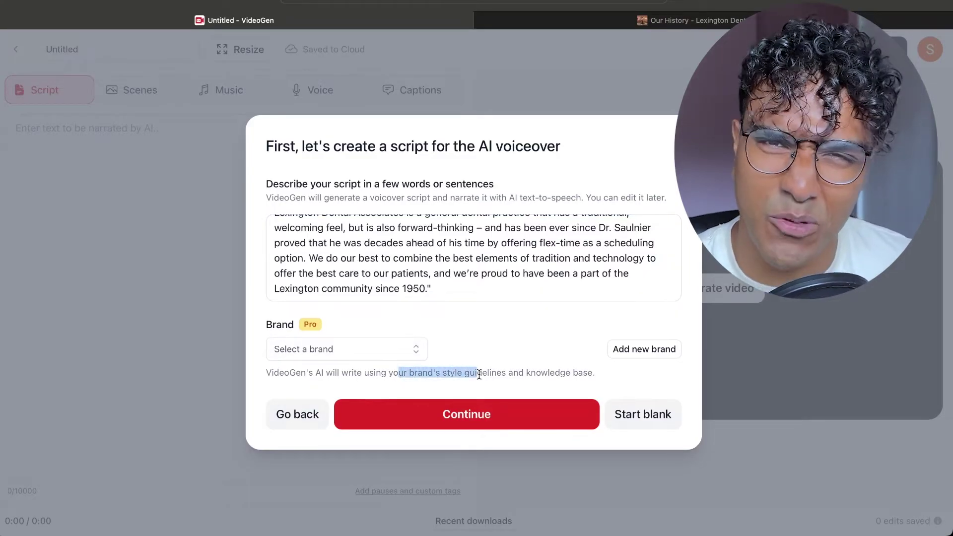
click(506, 365)
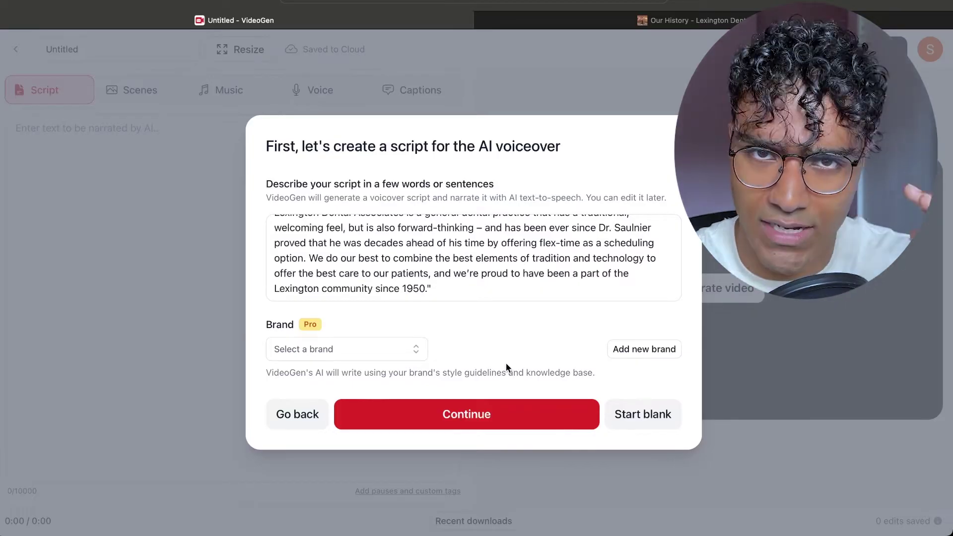
Continue, pick the Short (about 150 words) script length, and generate the video script
click(498, 426)
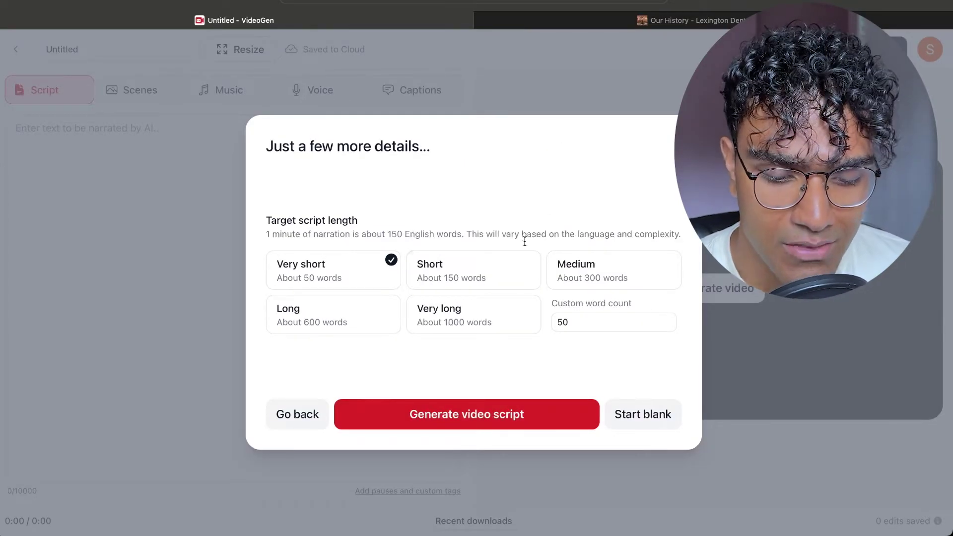
click(438, 272)
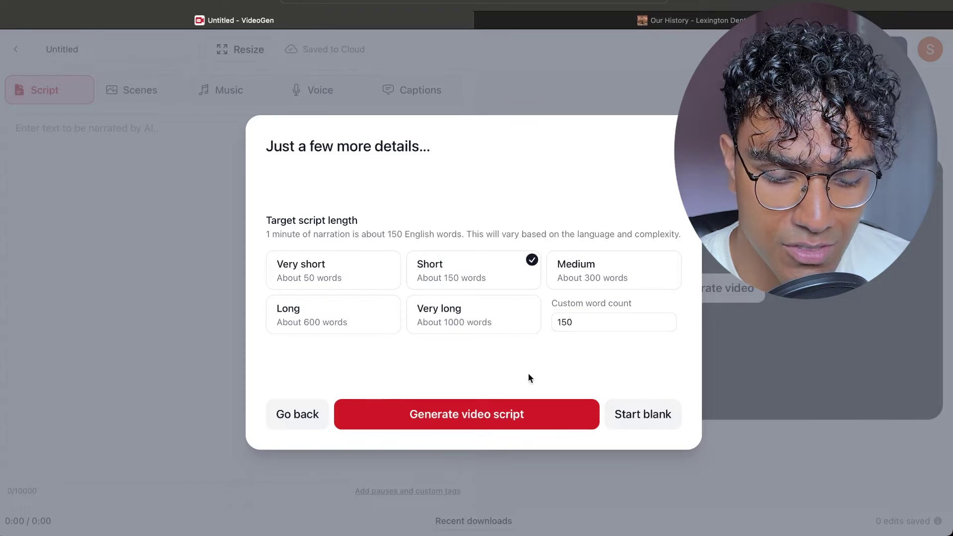
click(484, 415)
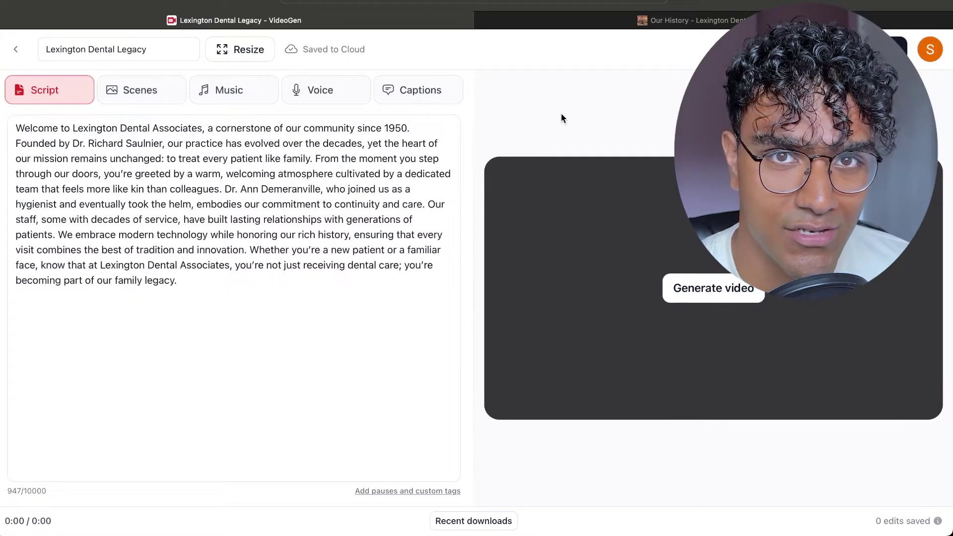
Resize the video to Landscape (16:9) after briefly trying portrait format
click(240, 48)
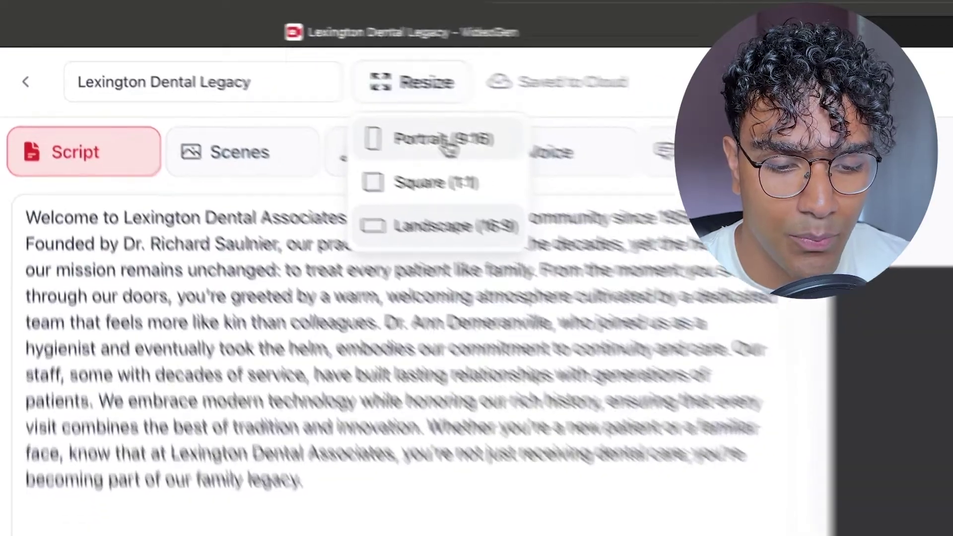
click(444, 142)
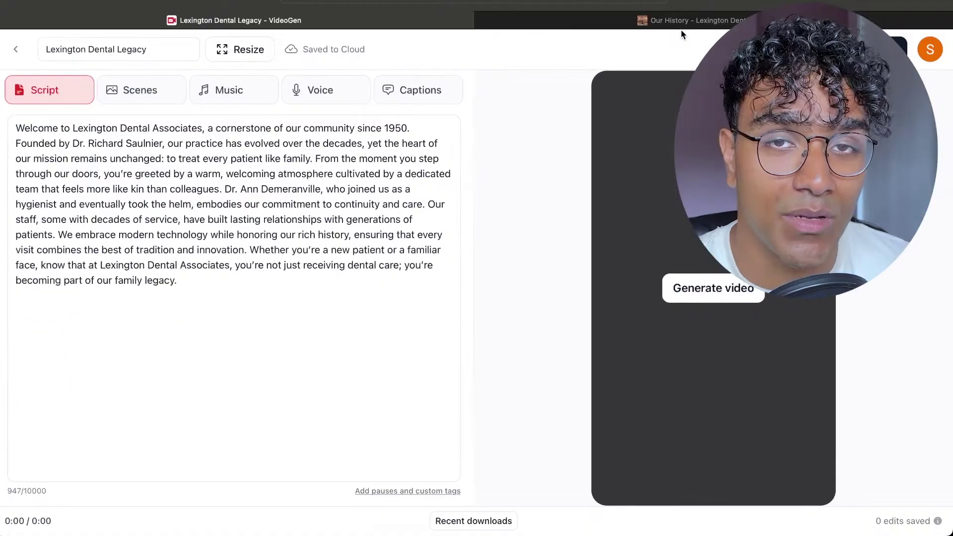
click(240, 49)
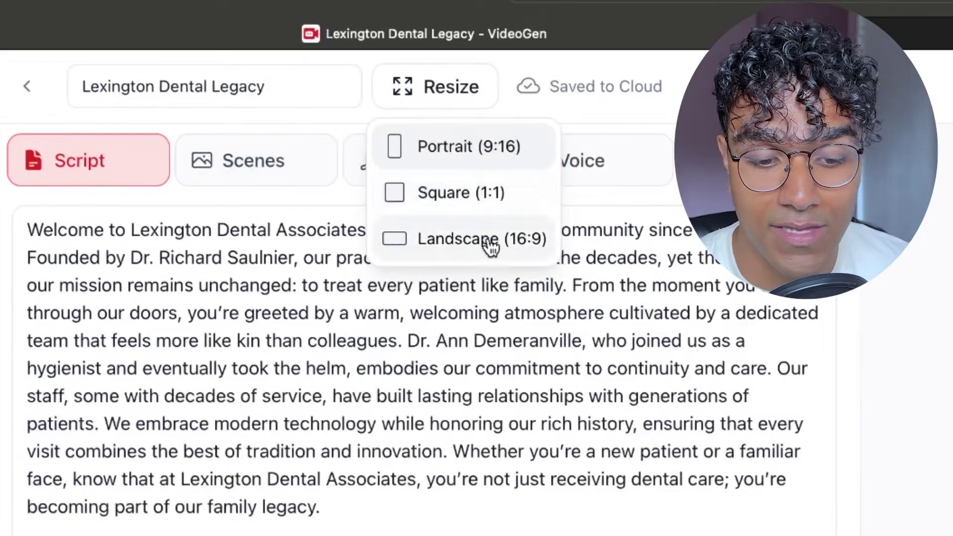
click(489, 241)
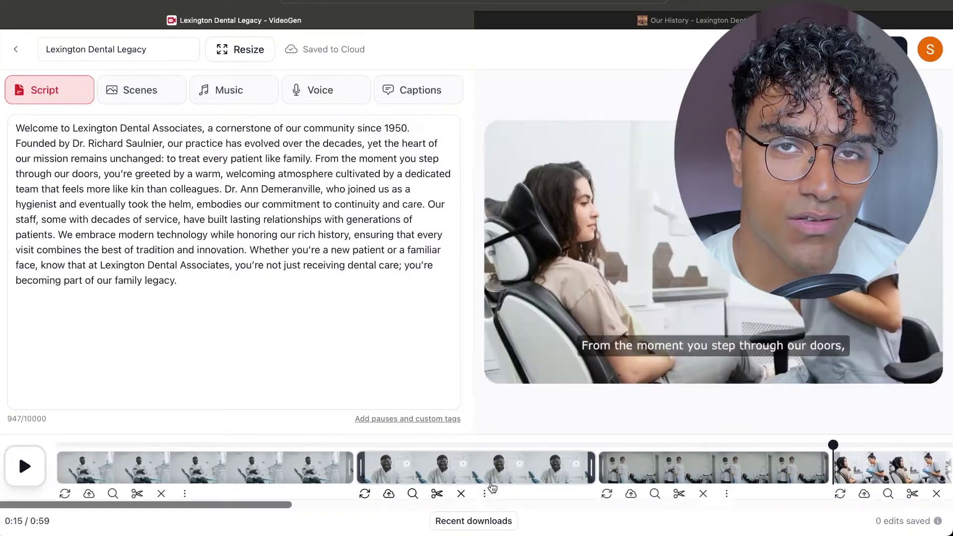
Scroll the clip timeline right to review the generated dental clinic scenes
scroll(491, 483, right, 10)
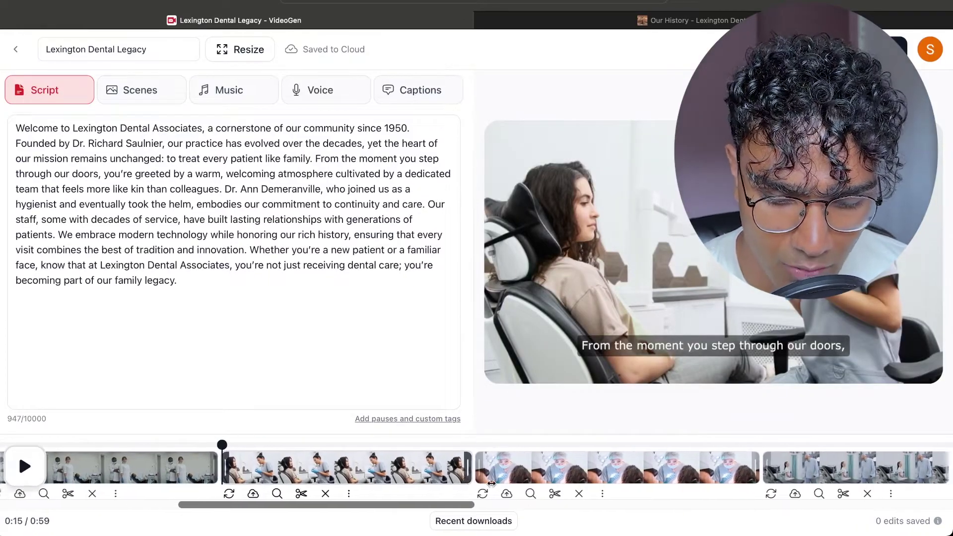
scroll(491, 483, right, 5)
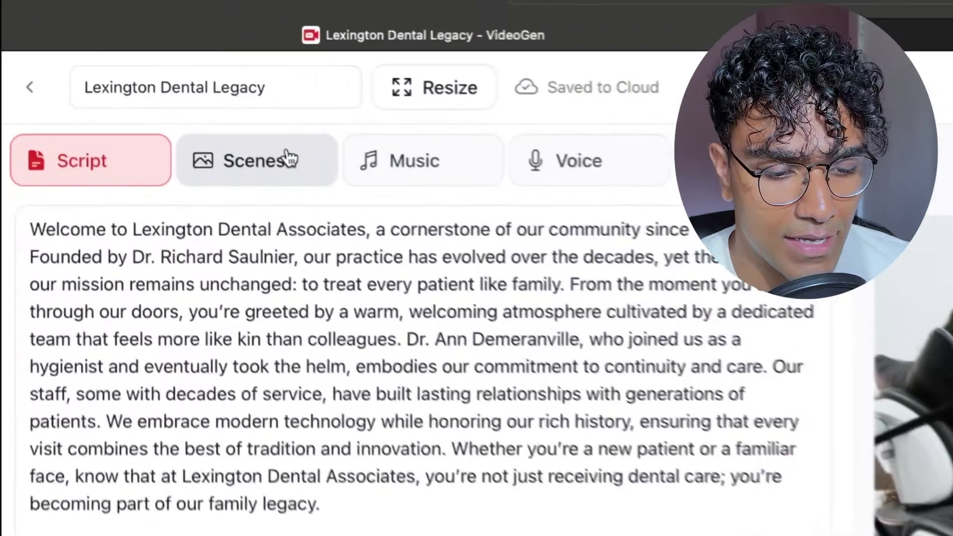
Open the Scenes tab to see the Fast scene pacing, changing every 5-15 words
click(160, 90)
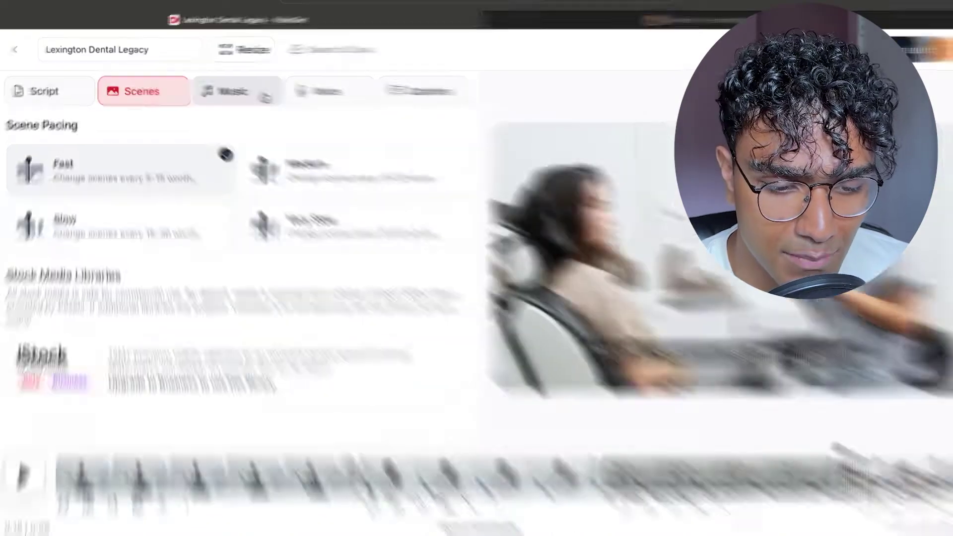
Open the background music library and filter it to Inspirational tracks
click(258, 97)
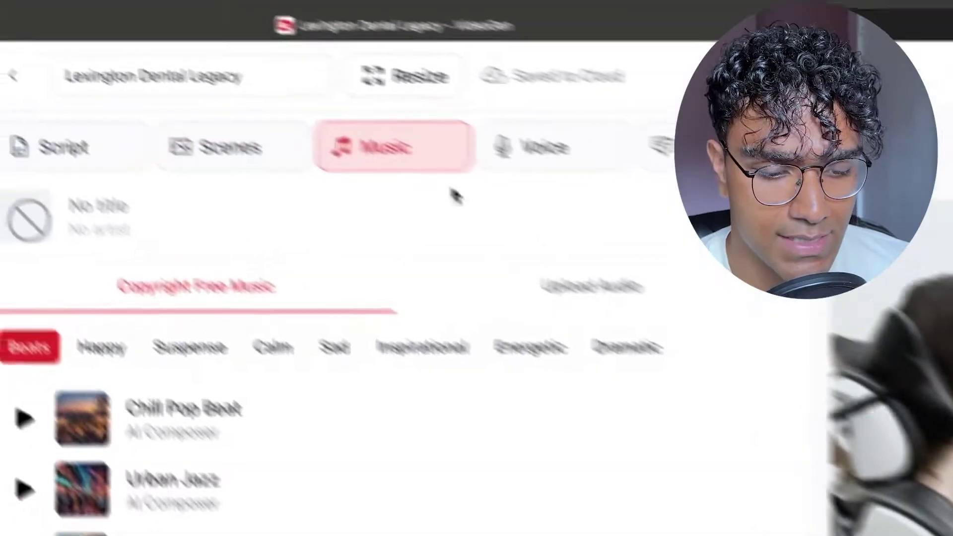
scroll(233, 241, down, 3)
scroll(454, 507, up, 2)
scroll(454, 507, down, 2)
scroll(454, 430, up, 5)
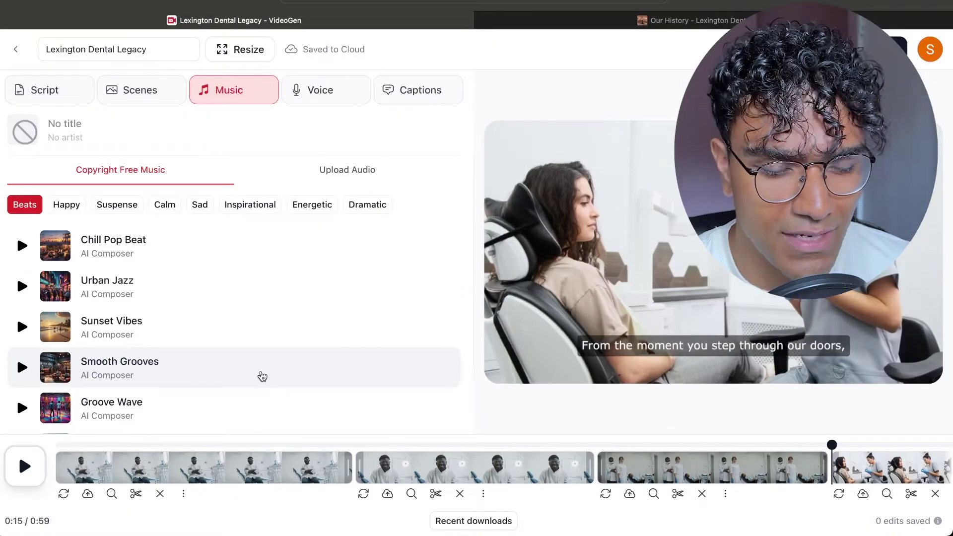
click(236, 209)
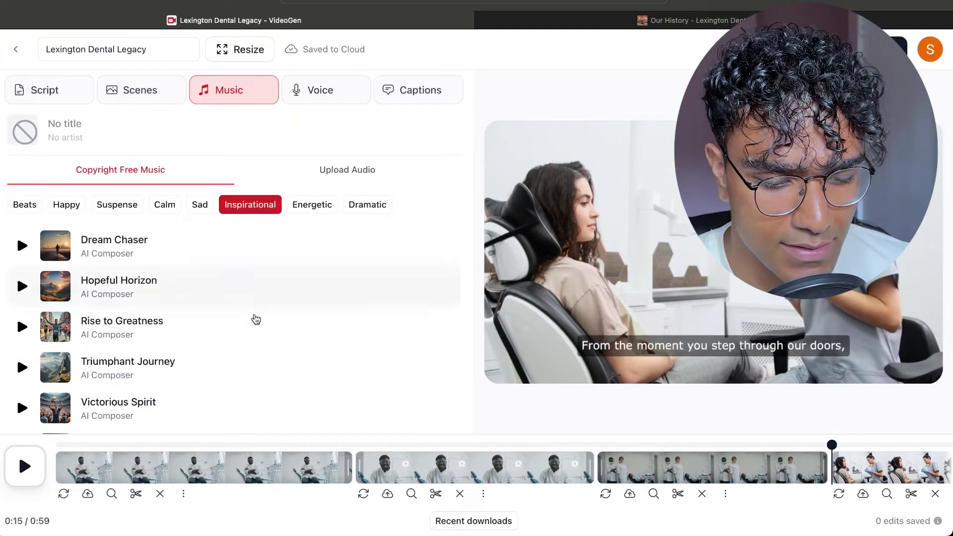
Preview Hopeful Horizon and Rise to Greatness, choose Limitless Dreams, then open the Voice tab
scroll(271, 308, down, 1)
click(22, 263)
click(22, 304)
click(22, 304)
scroll(184, 330, down, 3)
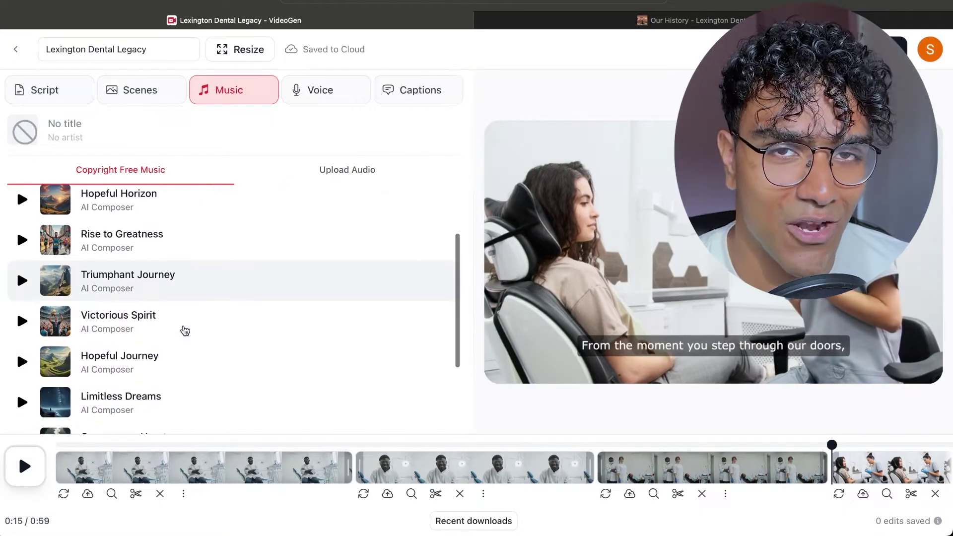
scroll(184, 330, down, 4)
click(26, 281)
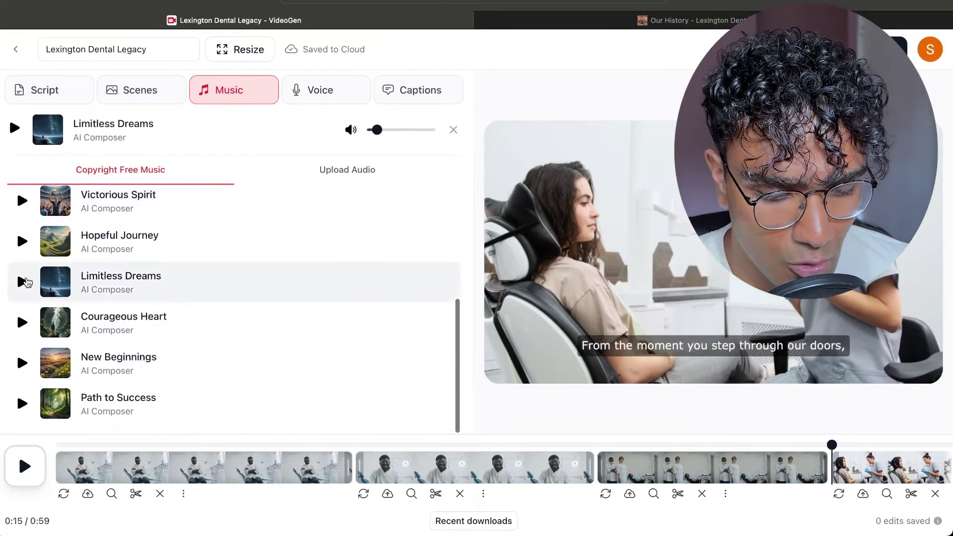
scroll(308, 196, up, 10)
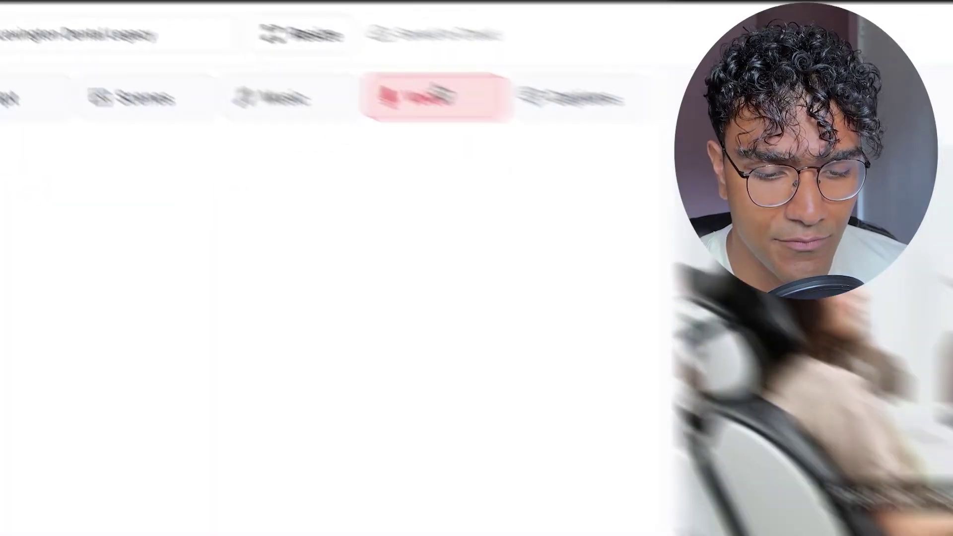
click(324, 89)
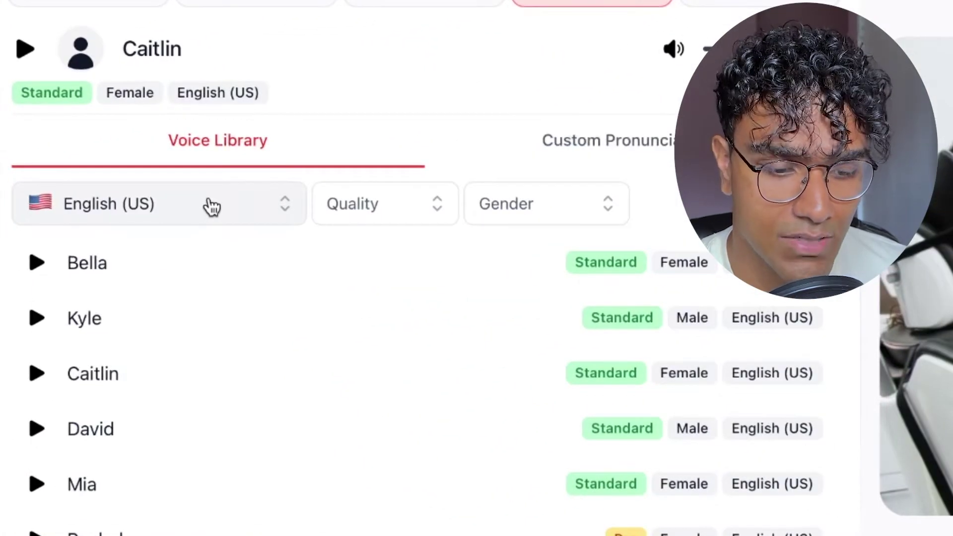
Keep English (US) as the narration voice language
click(212, 206)
scroll(229, 404, up, 4)
scroll(234, 404, down, 4)
scroll(233, 405, down, 5)
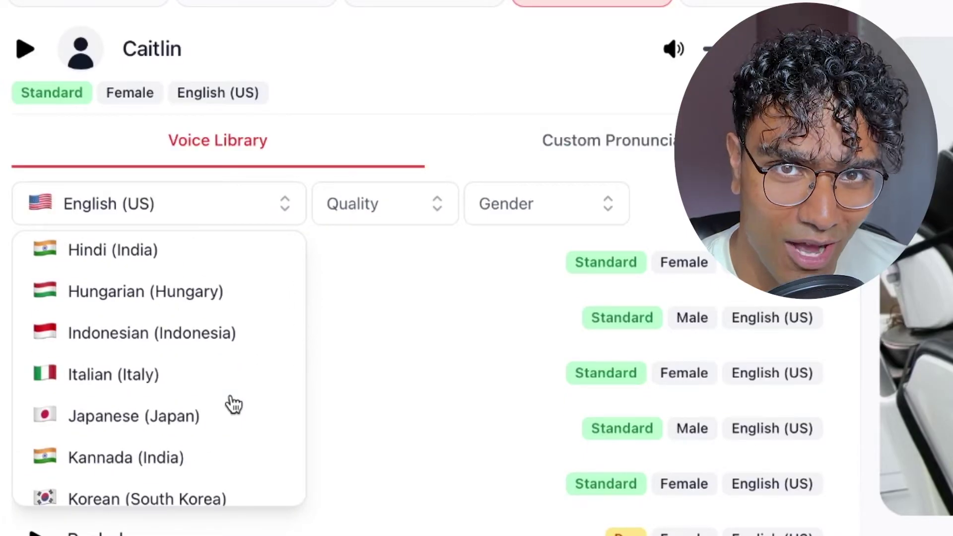
scroll(229, 404, down, 5)
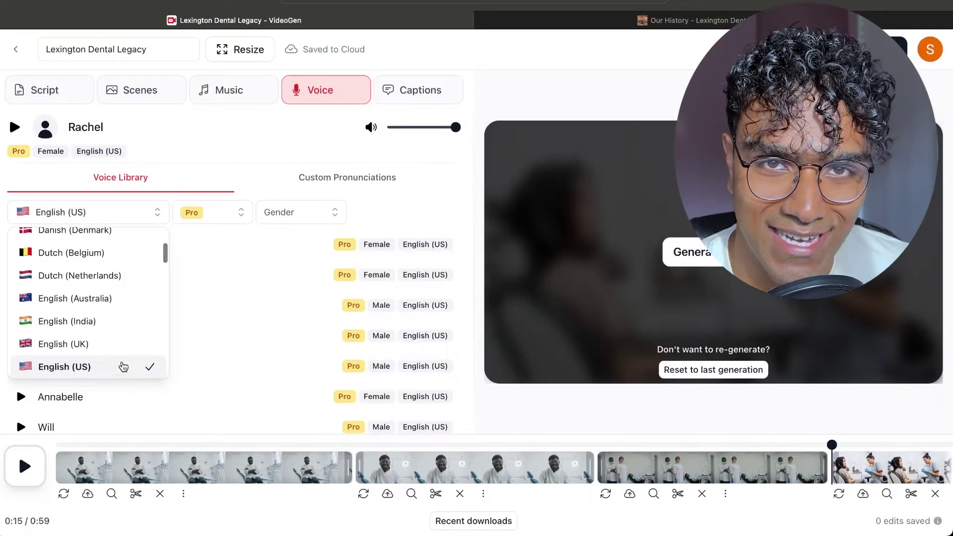
click(123, 367)
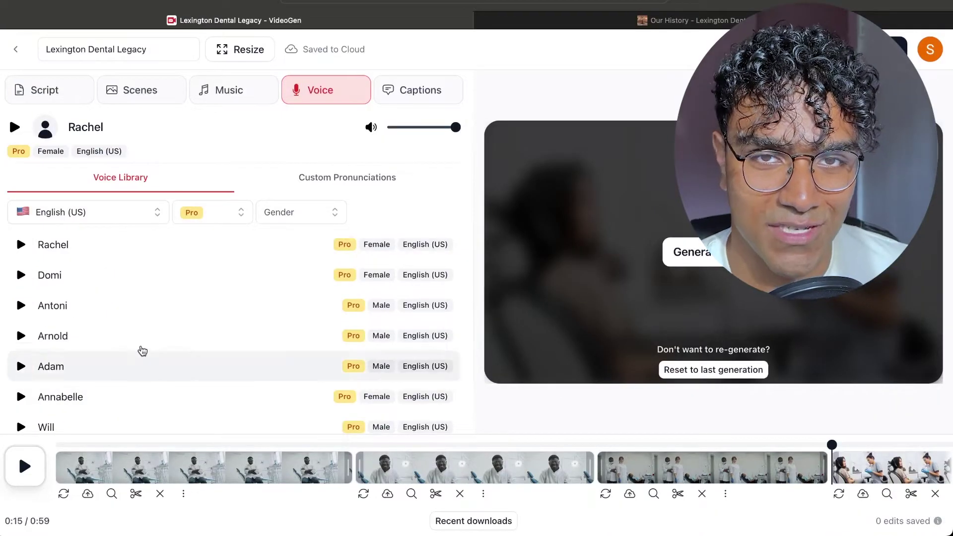
Preview Eleanor's Pro female voice in the Voice Library and select her as narrator
scroll(187, 326, down, 3)
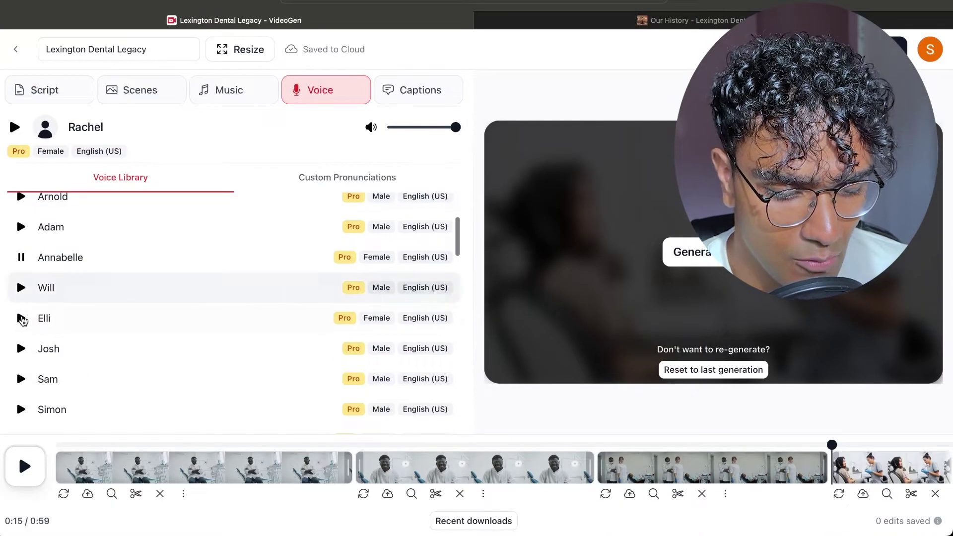
scroll(22, 315, down, 4)
scroll(20, 348, down, 12)
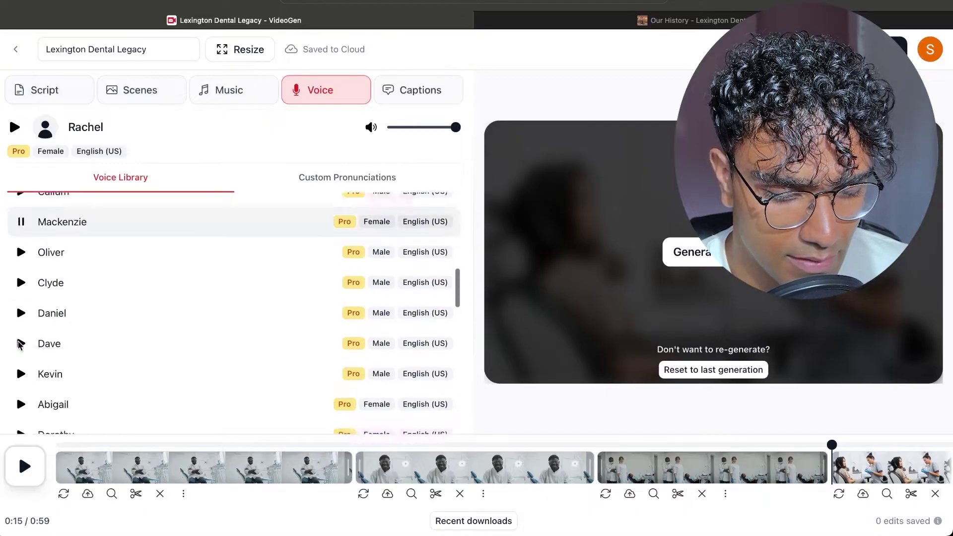
scroll(20, 354, down, 9)
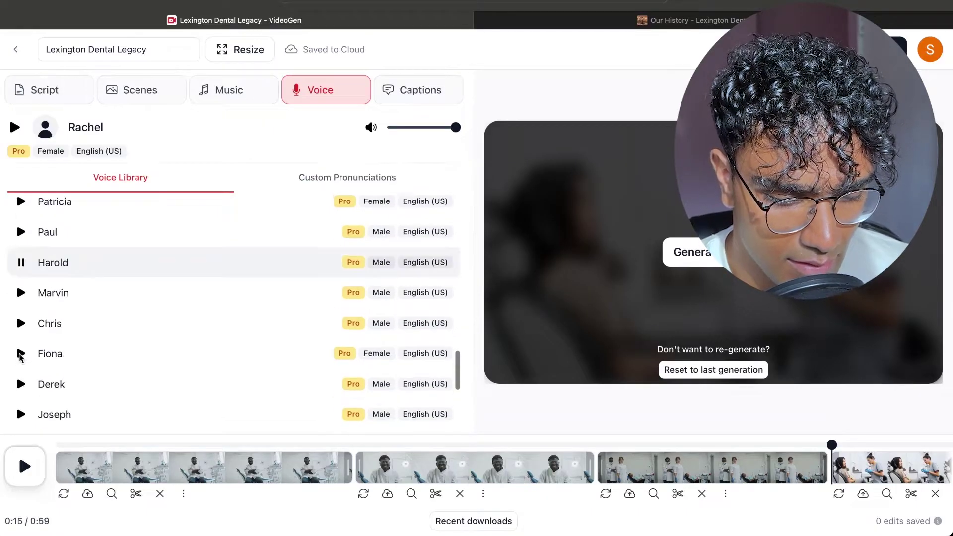
click(20, 330)
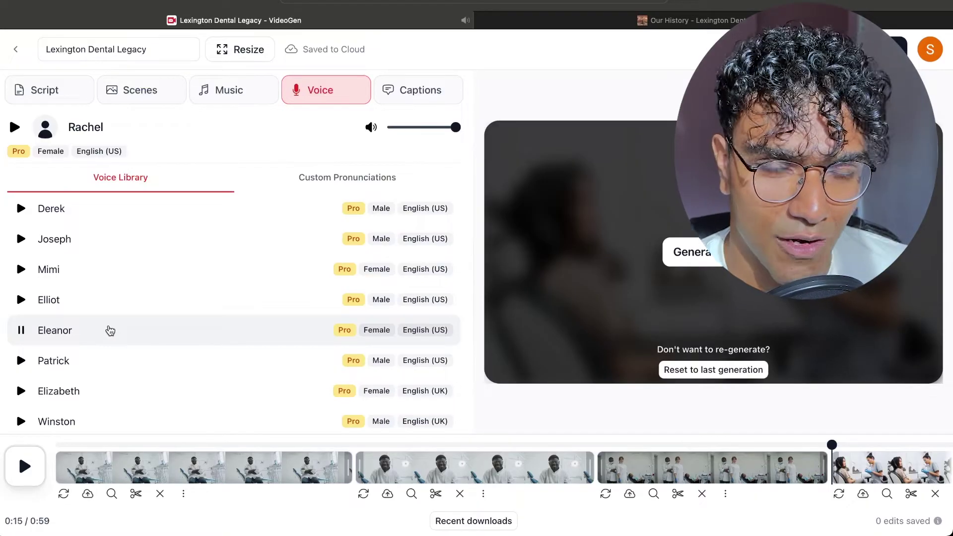
click(110, 330)
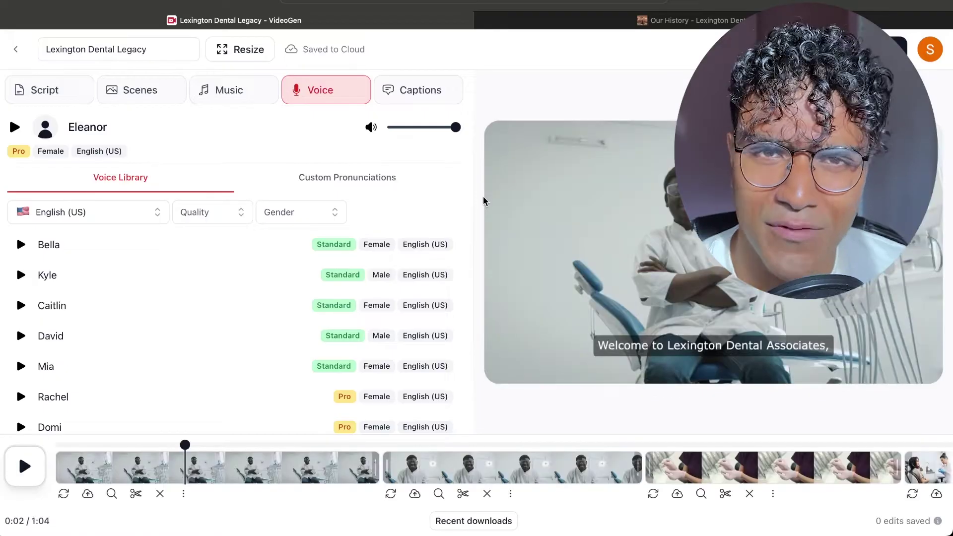
mouse_move(532, 203)
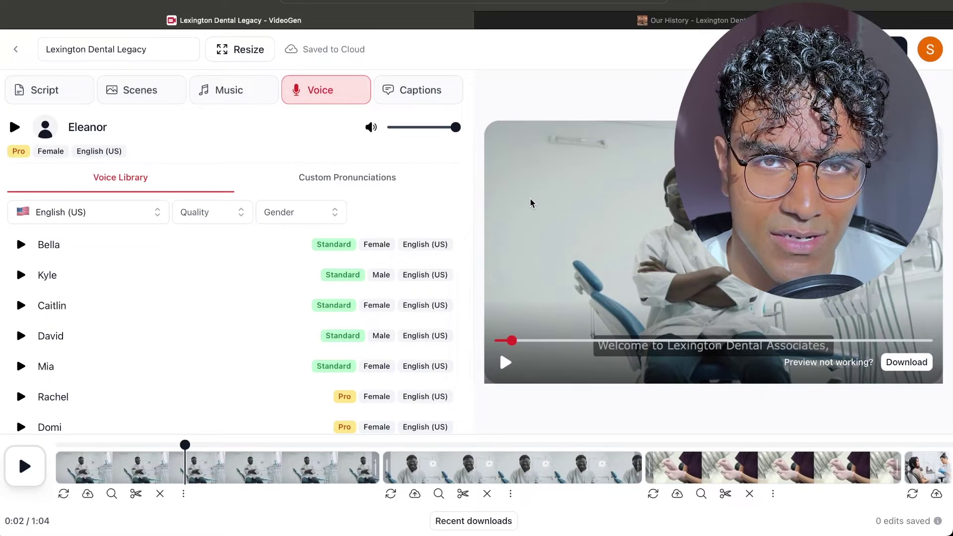
Try the Simple 2 and Bold & Classy presets, then apply the Classic TV Style caption preset
click(419, 90)
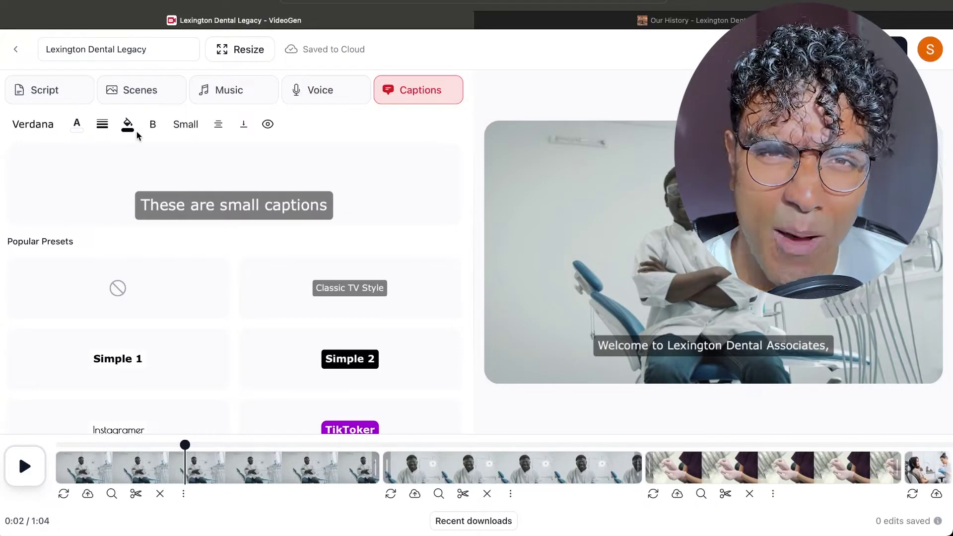
click(320, 90)
click(392, 89)
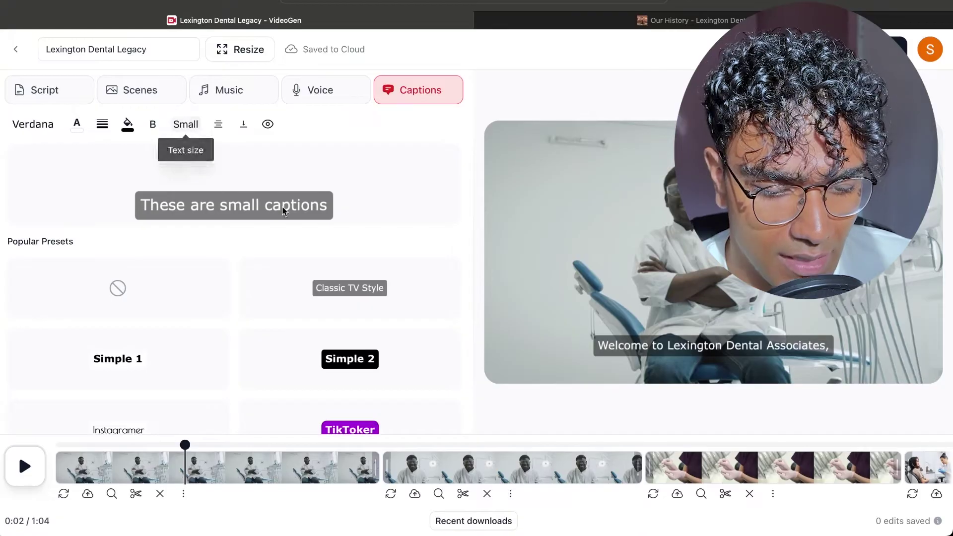
scroll(273, 296, down, 2)
click(324, 271)
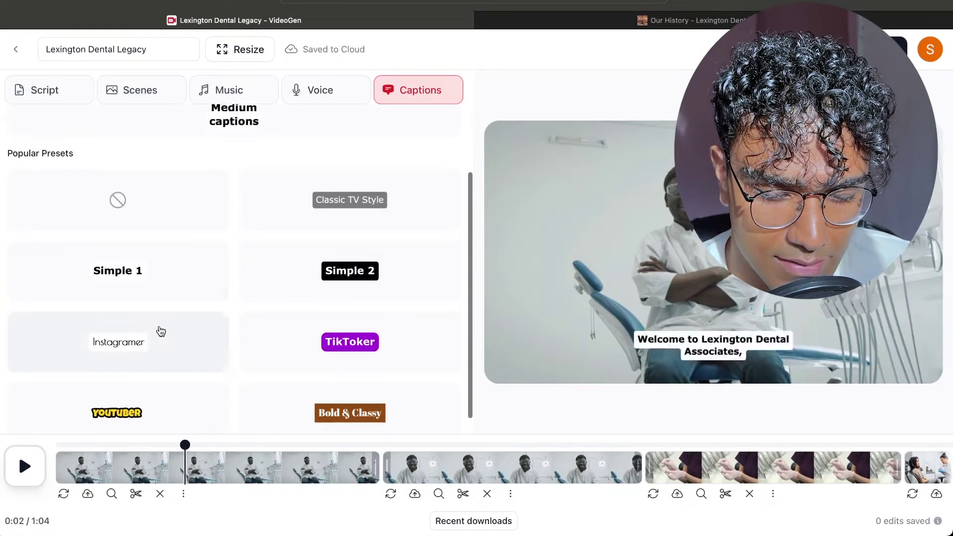
click(316, 412)
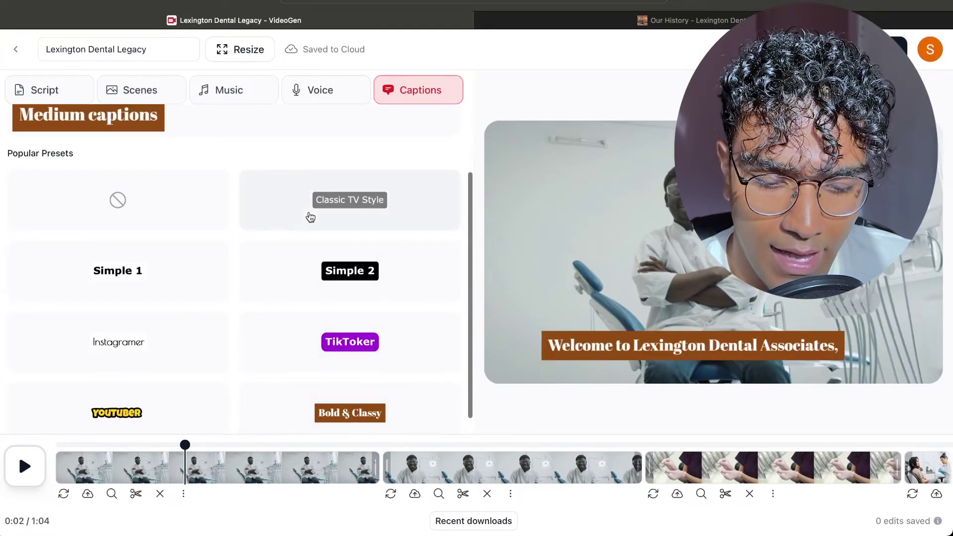
click(308, 222)
scroll(439, 178, up, 1)
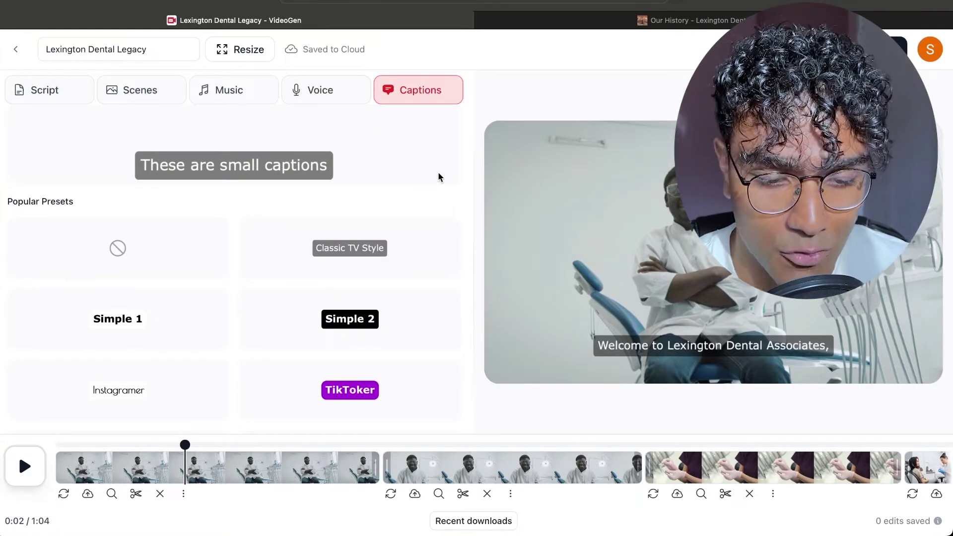
Set caption text size to Medium and keep the captions vertically aligned at the bottom
click(224, 152)
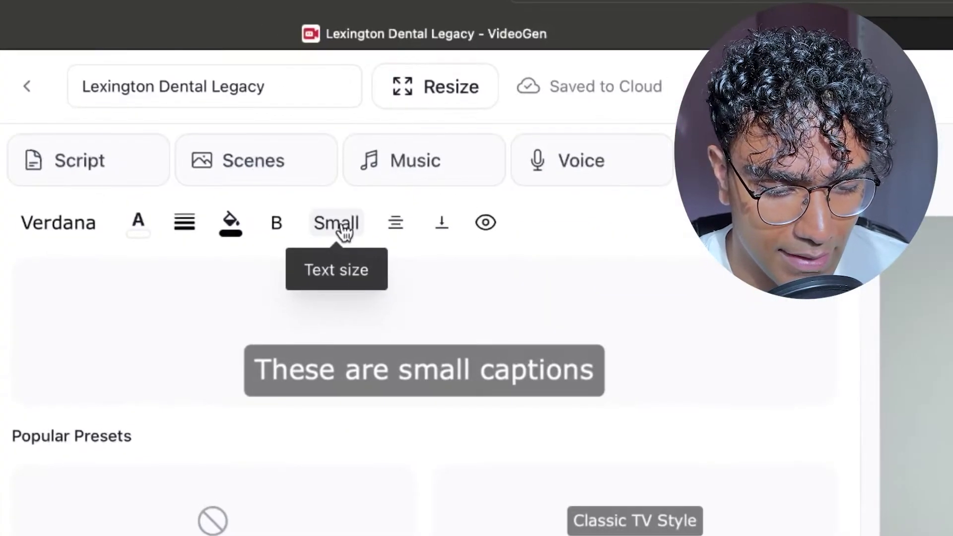
click(179, 125)
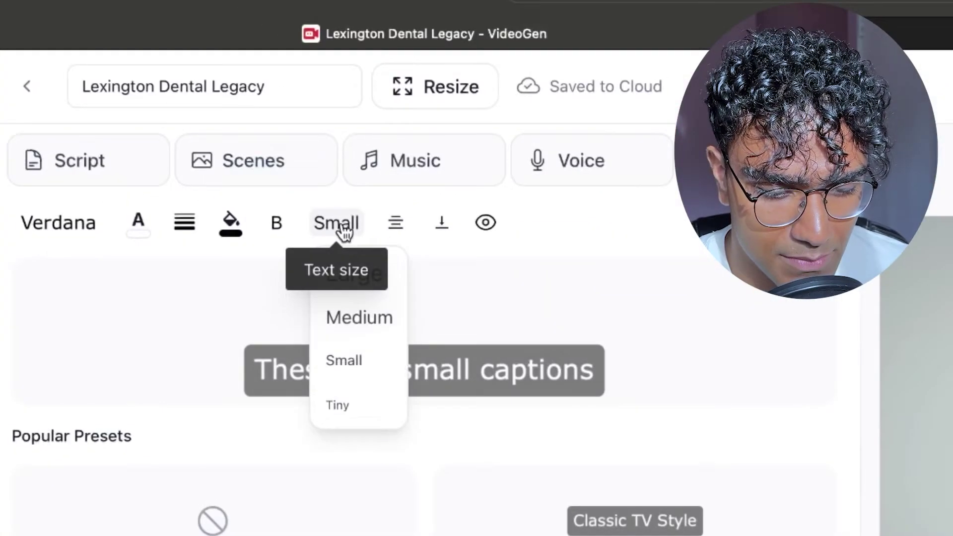
click(371, 325)
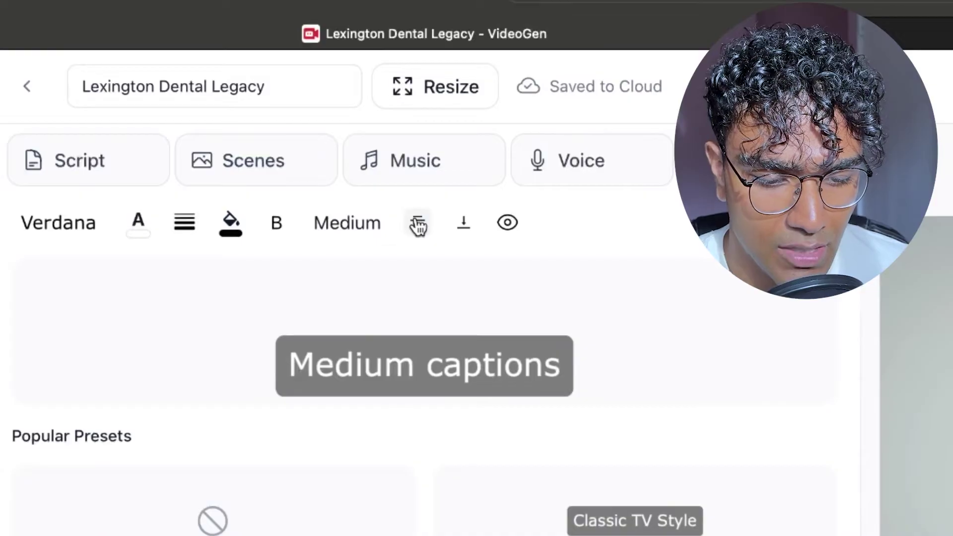
click(463, 223)
click(474, 304)
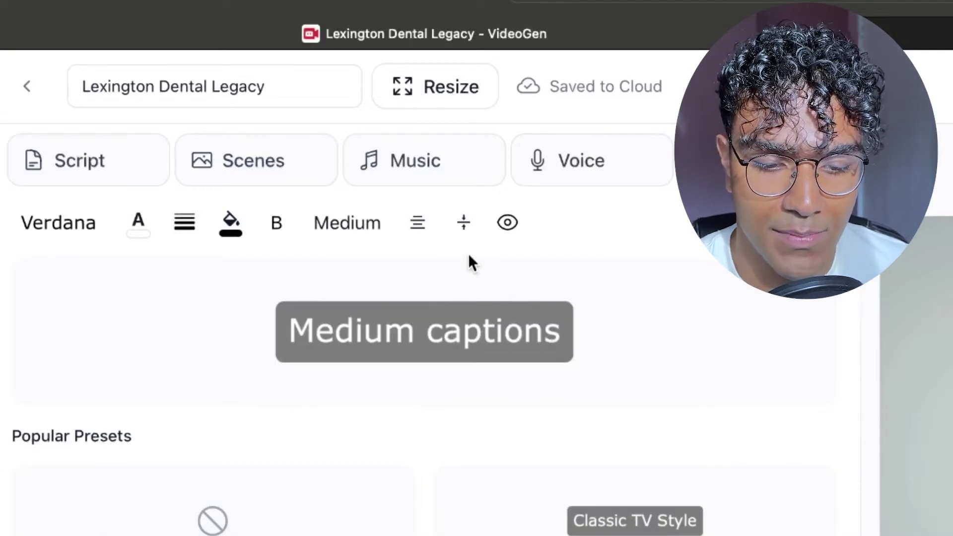
click(463, 226)
click(472, 337)
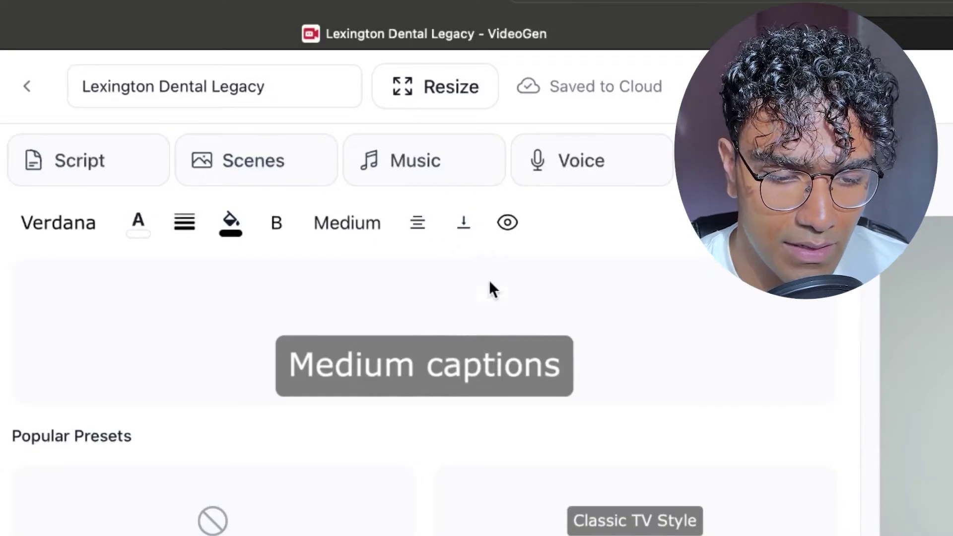
click(420, 225)
click(629, 223)
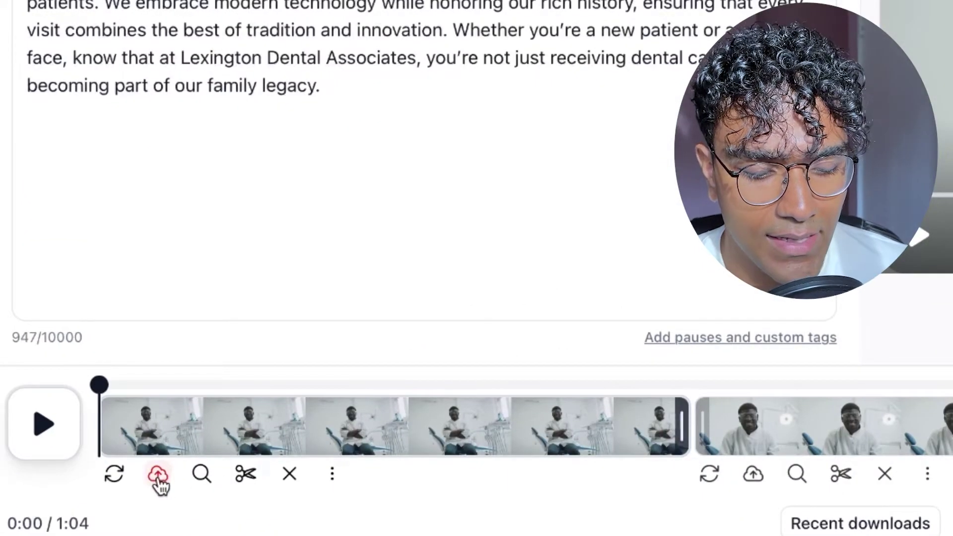
Swap the first timeline clip's footage for Video 3 from the Recent files uploads
click(158, 476)
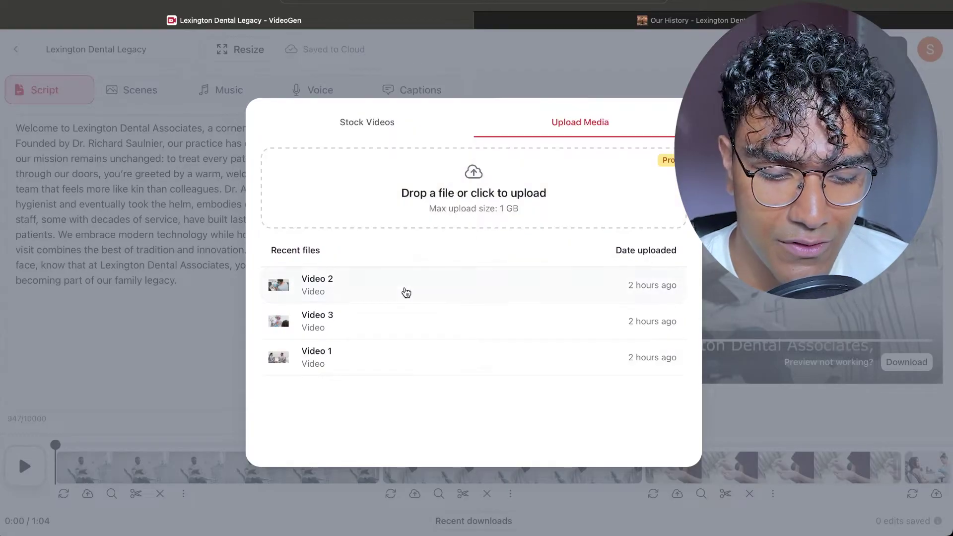
click(374, 322)
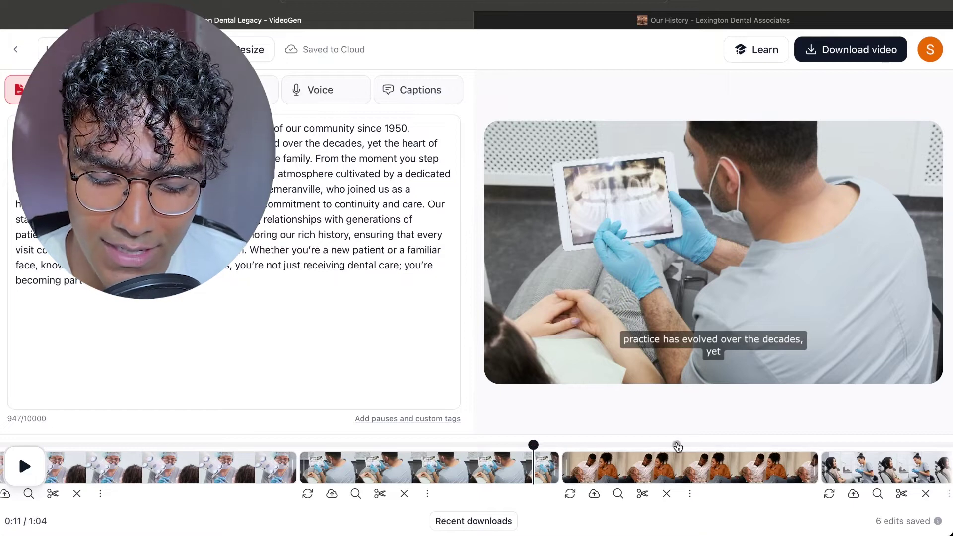
Regenerate the third scene's stock footage three times to get a different shot
click(676, 444)
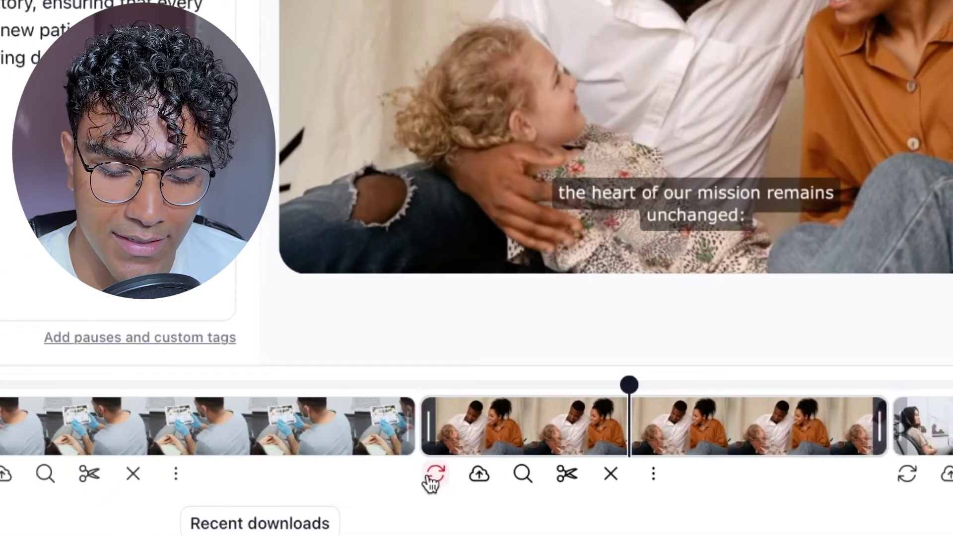
click(430, 481)
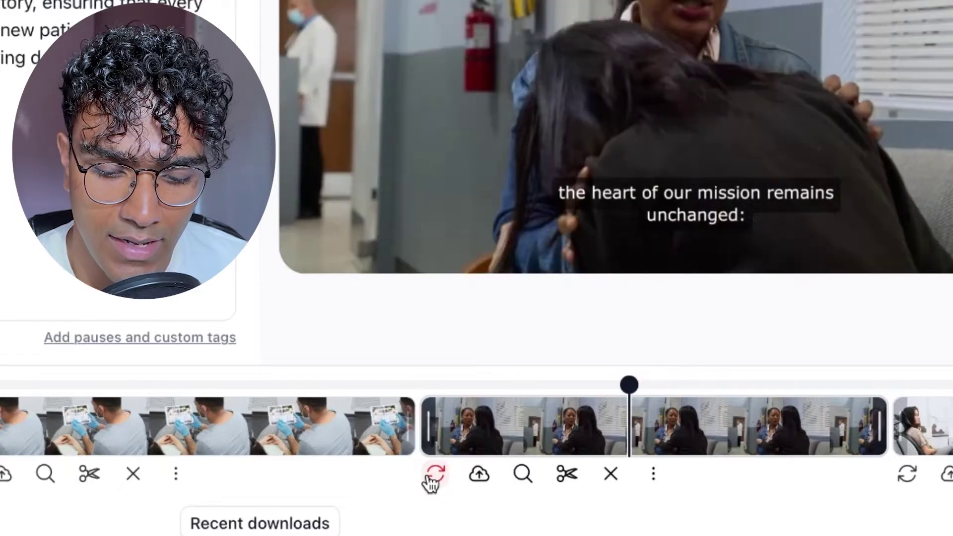
click(442, 484)
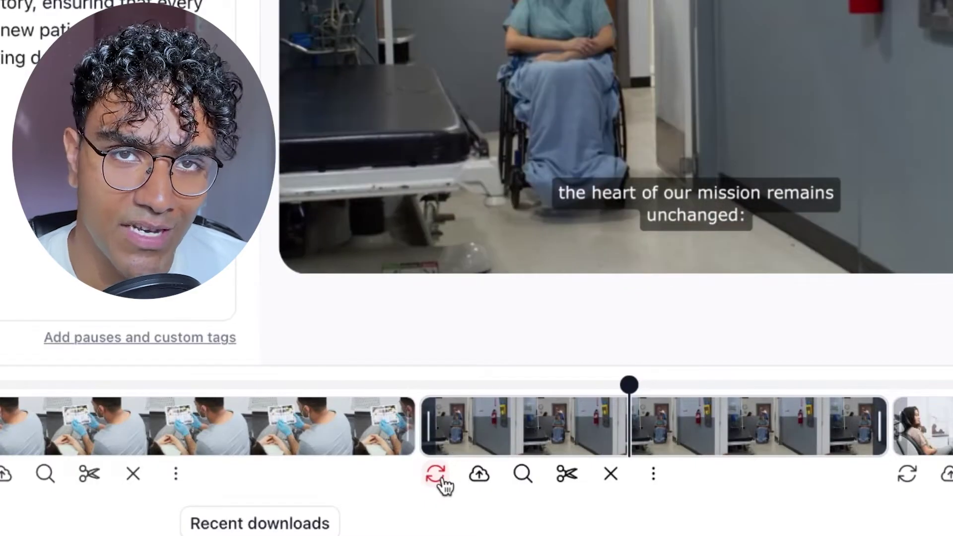
click(442, 480)
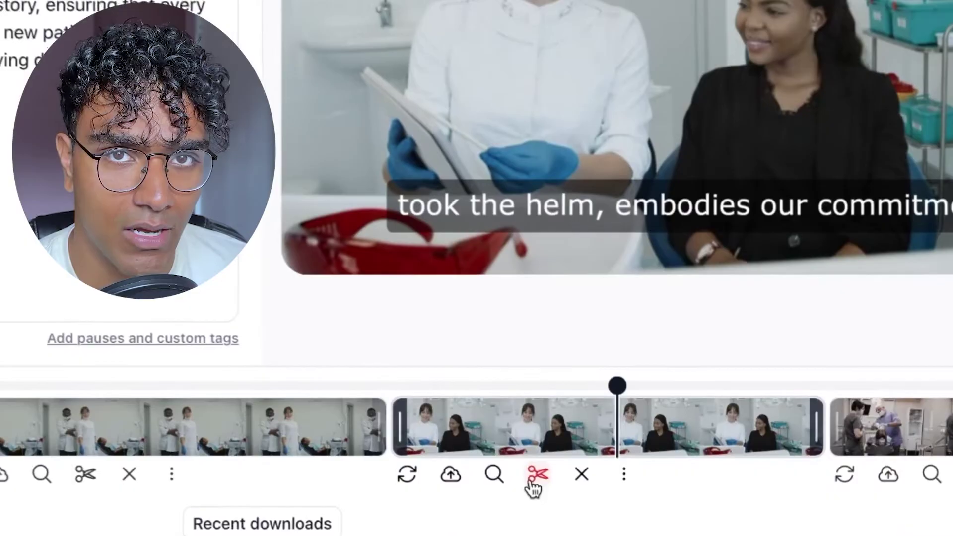
Split the 'took the helm, embodies our commitment' scene in two and regenerate its second half
mouse_move(624, 385)
mouse_down()
mouse_move(531, 385)
mouse_move(607, 384)
mouse_up()
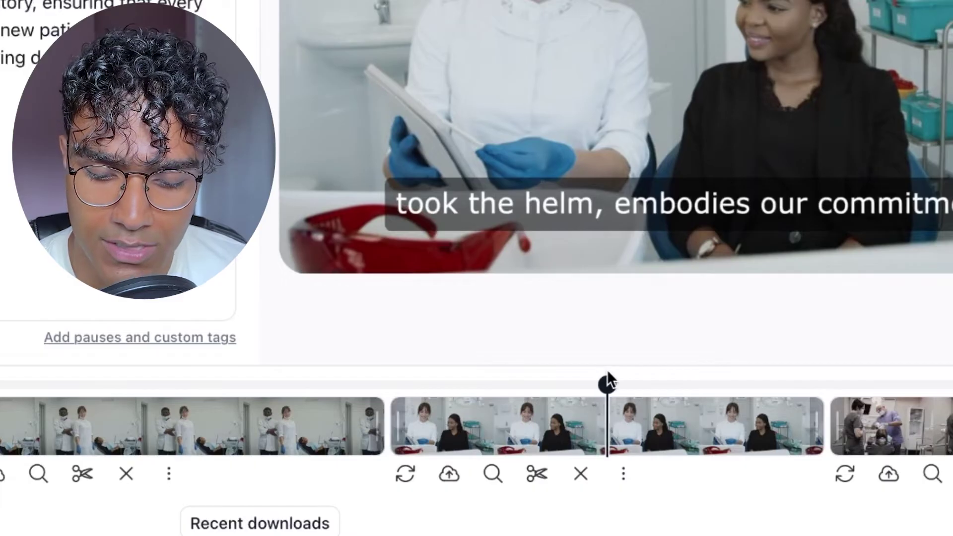
click(545, 477)
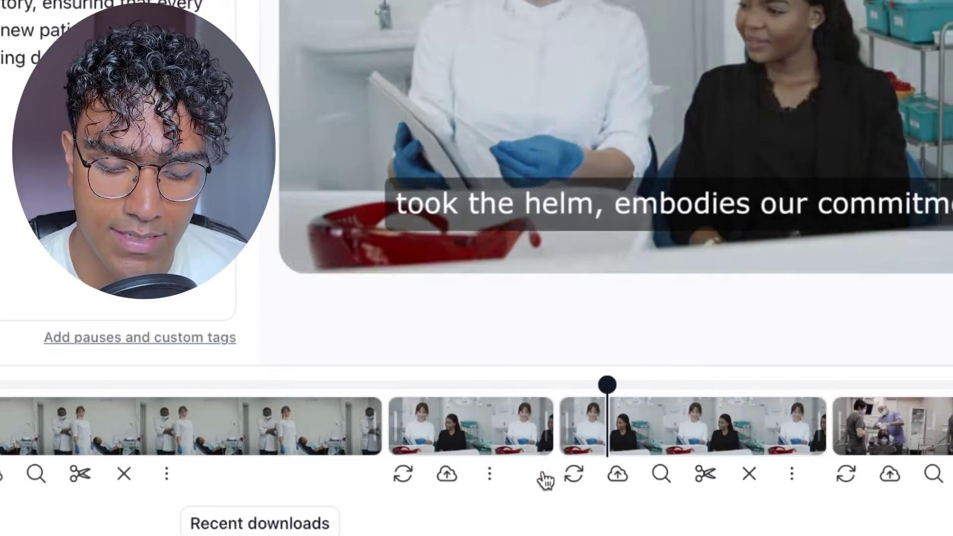
mouse_move(609, 382)
mouse_down()
mouse_move(513, 379)
mouse_move(618, 384)
mouse_up()
click(403, 473)
Swap the third clip's footage for Video 1, showing a woman chatting with a man in scrubs
click(618, 474)
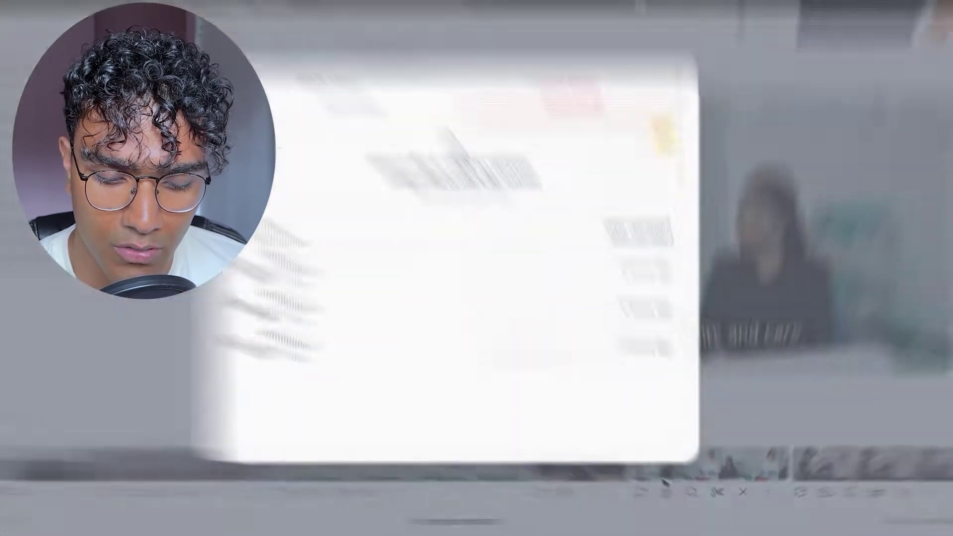
click(449, 367)
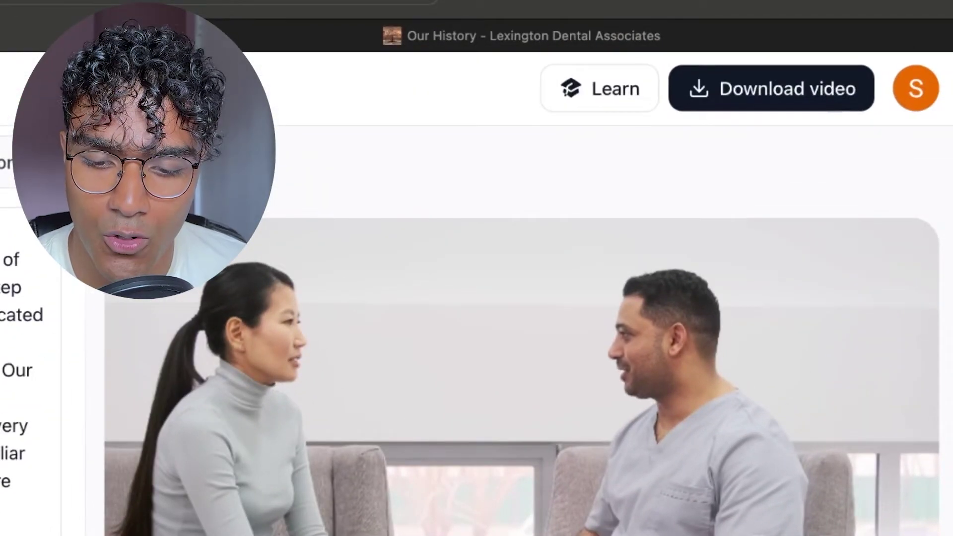
Download the 1:04 video at 1080p resolution
click(703, 88)
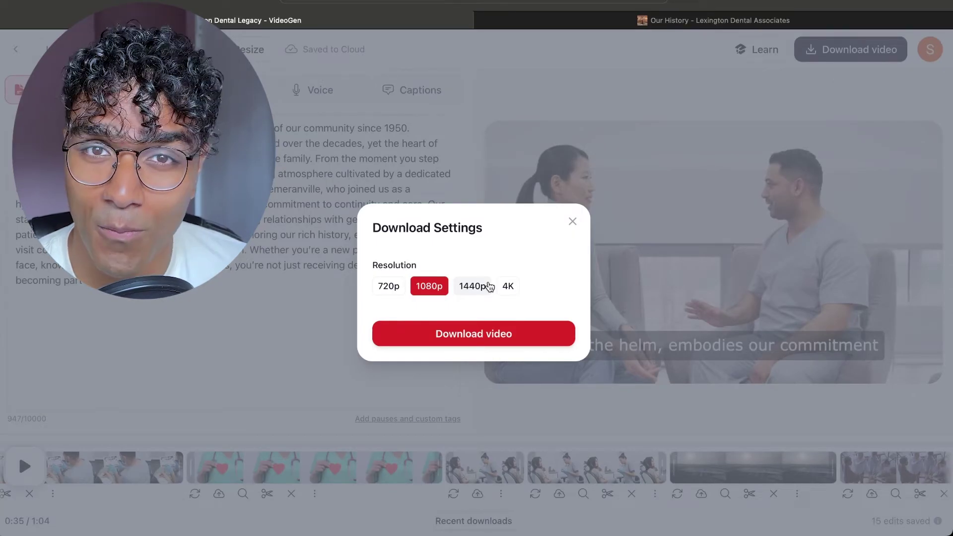
click(447, 331)
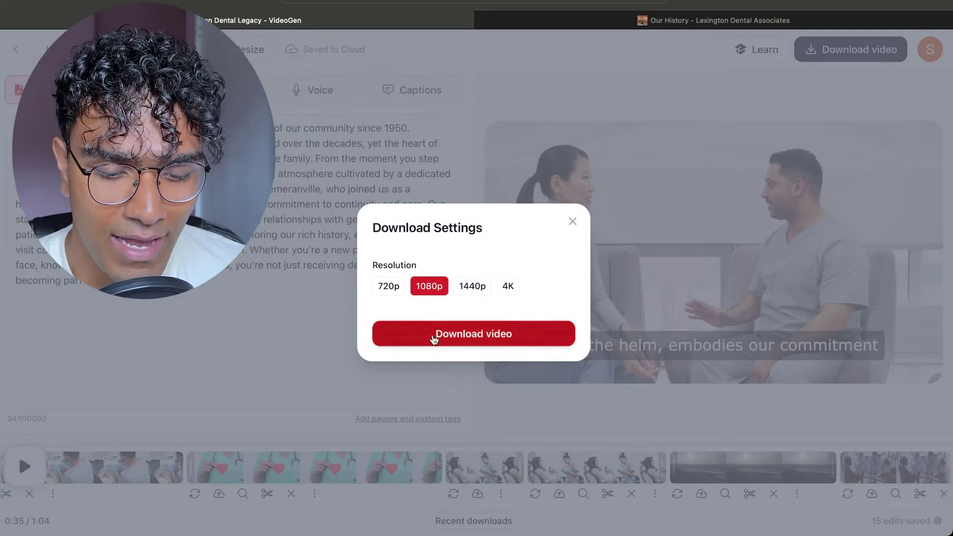